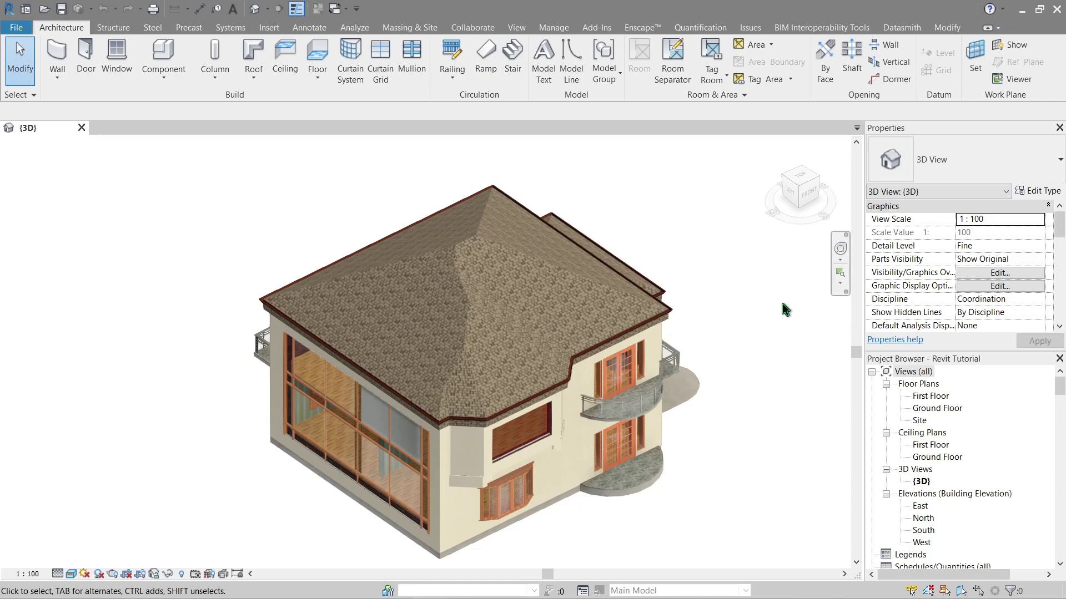
Start a new Walls category schedule from the Schedules/Quantities group, named Wall Schedule
click(1060, 389)
scroll(1060, 394, down, 3)
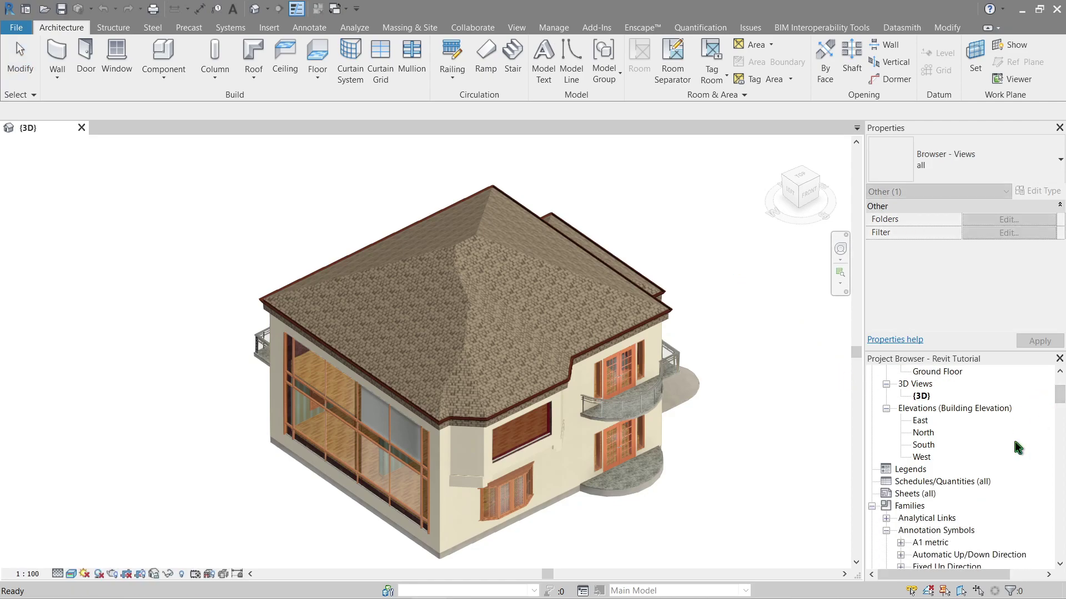
click(966, 487)
right_click(967, 487)
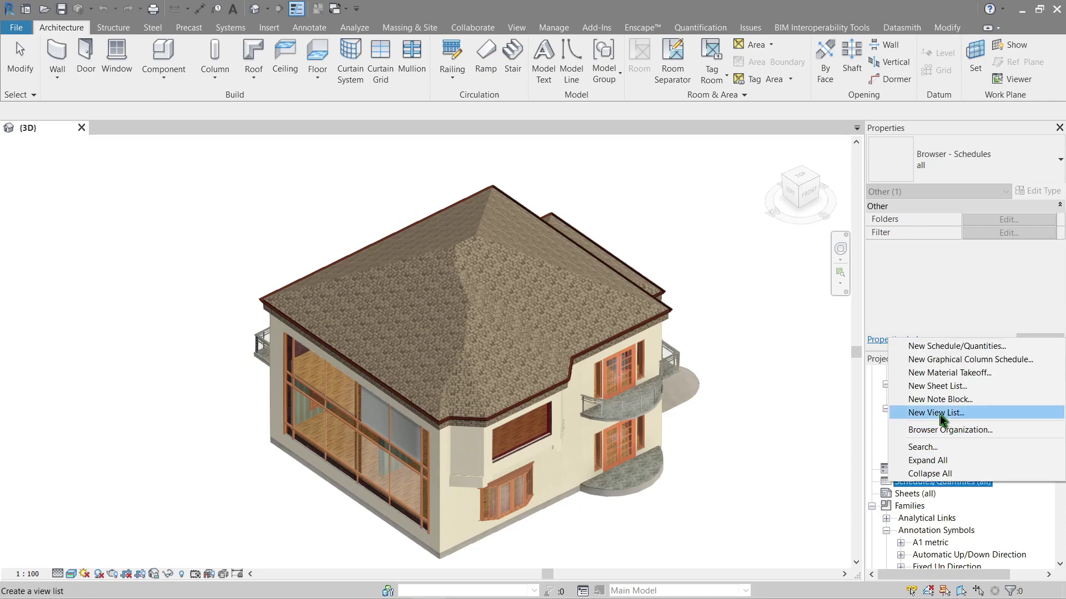
click(944, 348)
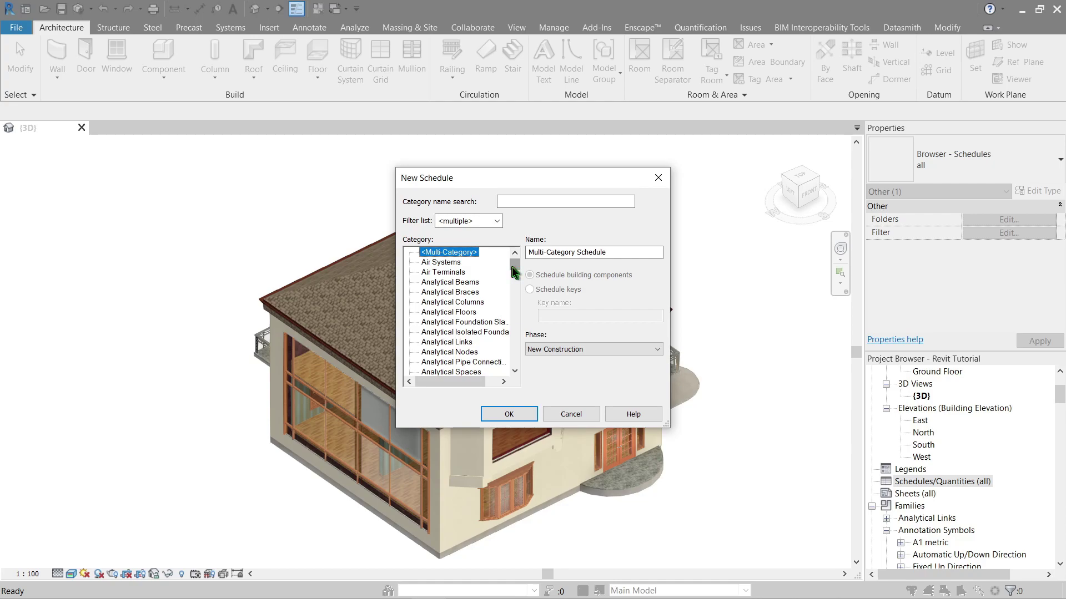
click(460, 292)
key(w)
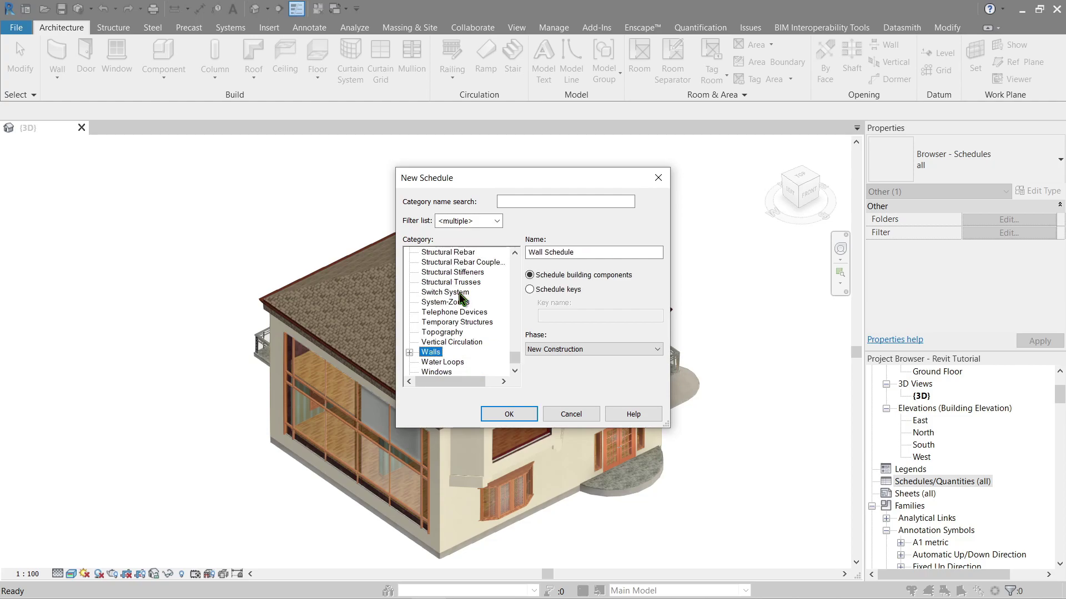
click(509, 414)
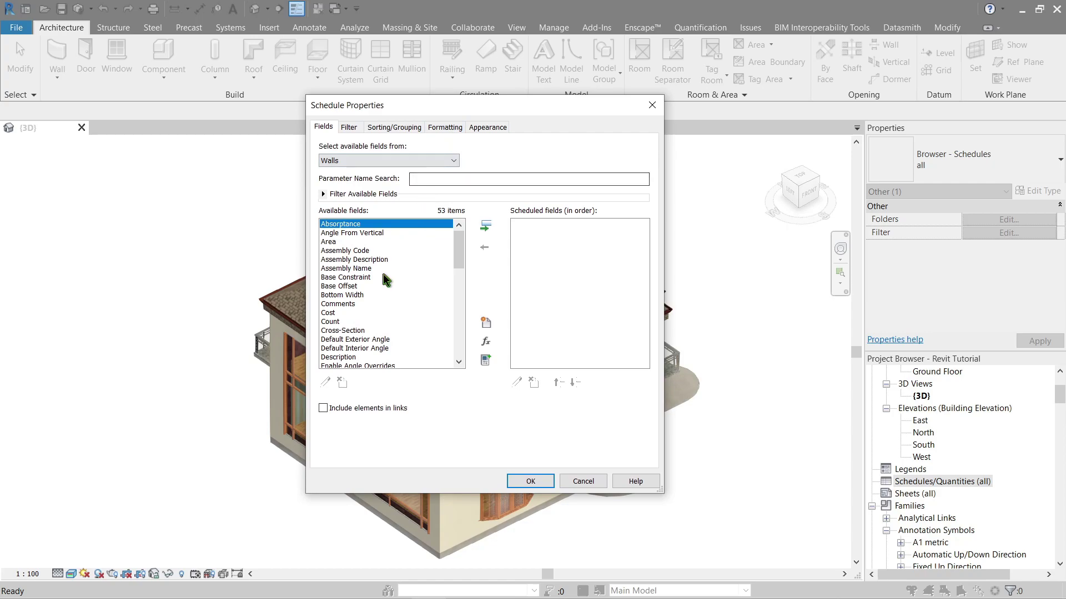
Add Family, Family and Type, Base Offset and Top Offset to the scheduled fields
click(364, 260)
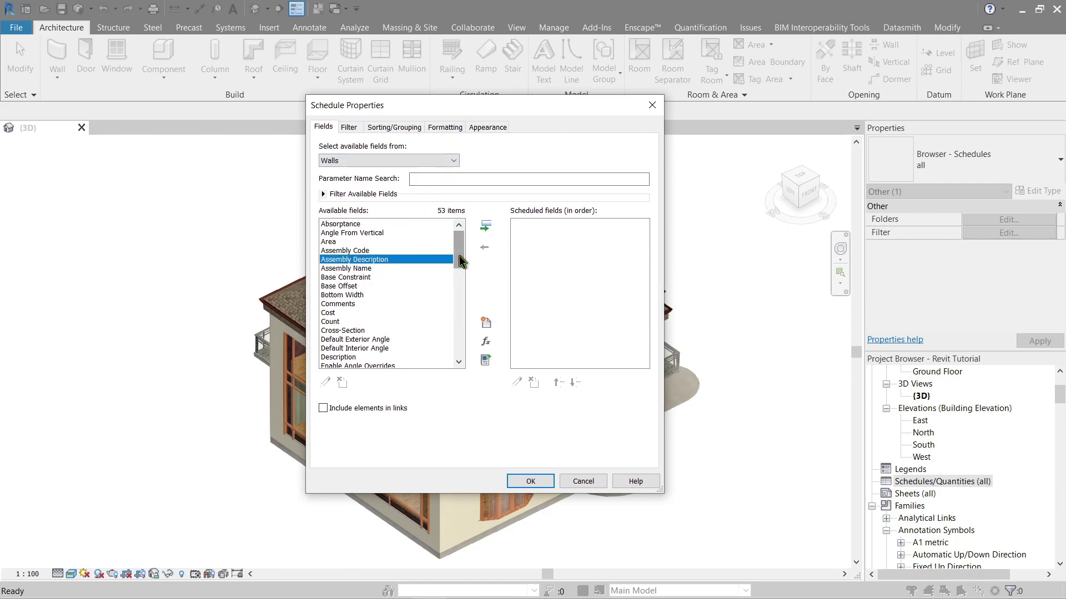
drag(461, 262, 461, 284)
click(330, 304)
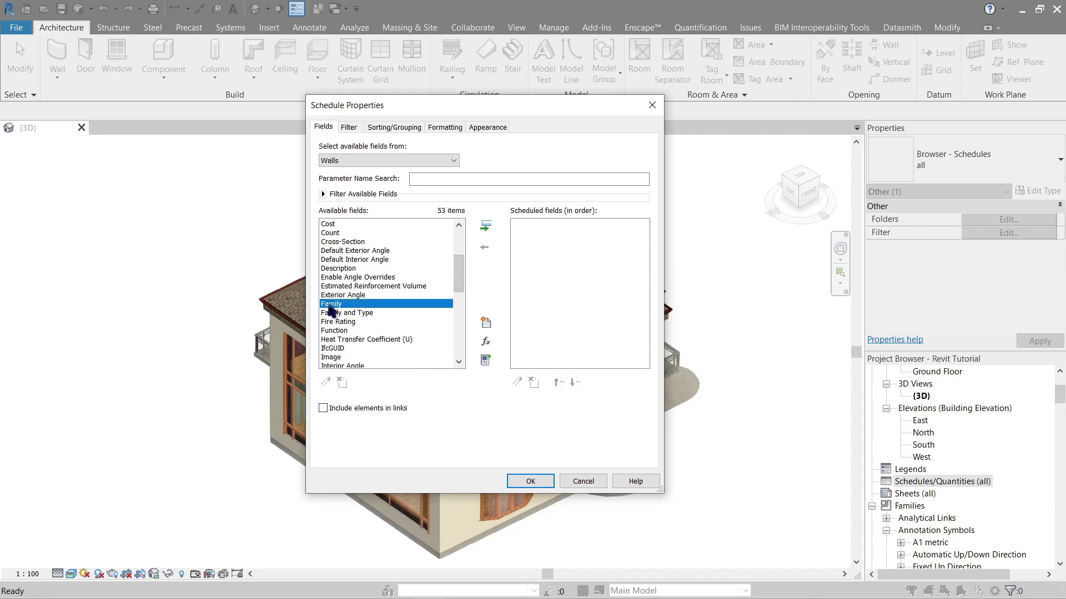
click(485, 226)
click(486, 227)
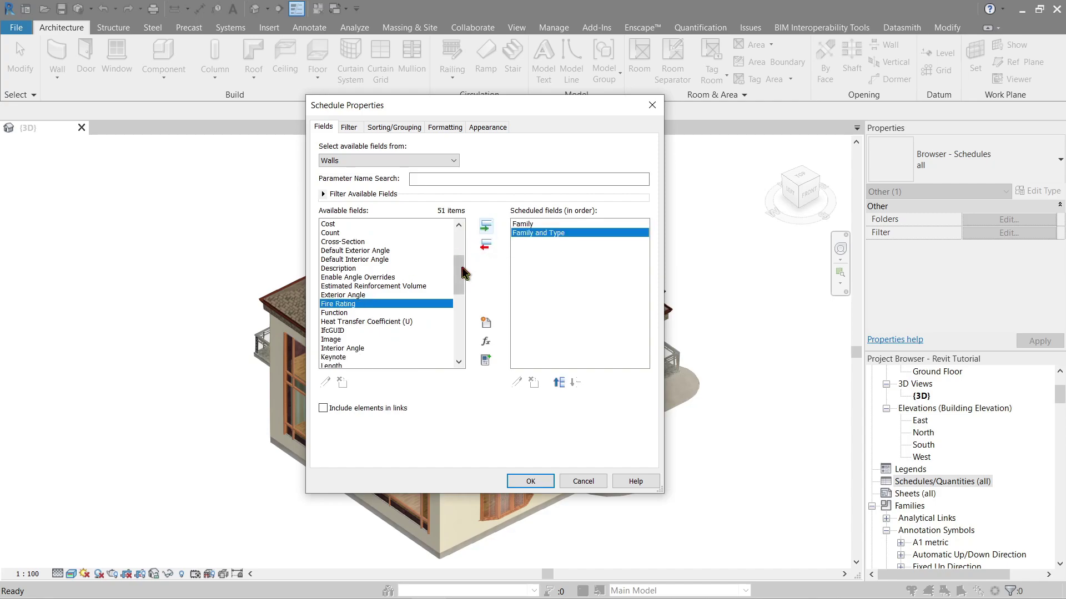
drag(461, 279, 459, 316)
click(347, 277)
click(485, 226)
click(344, 340)
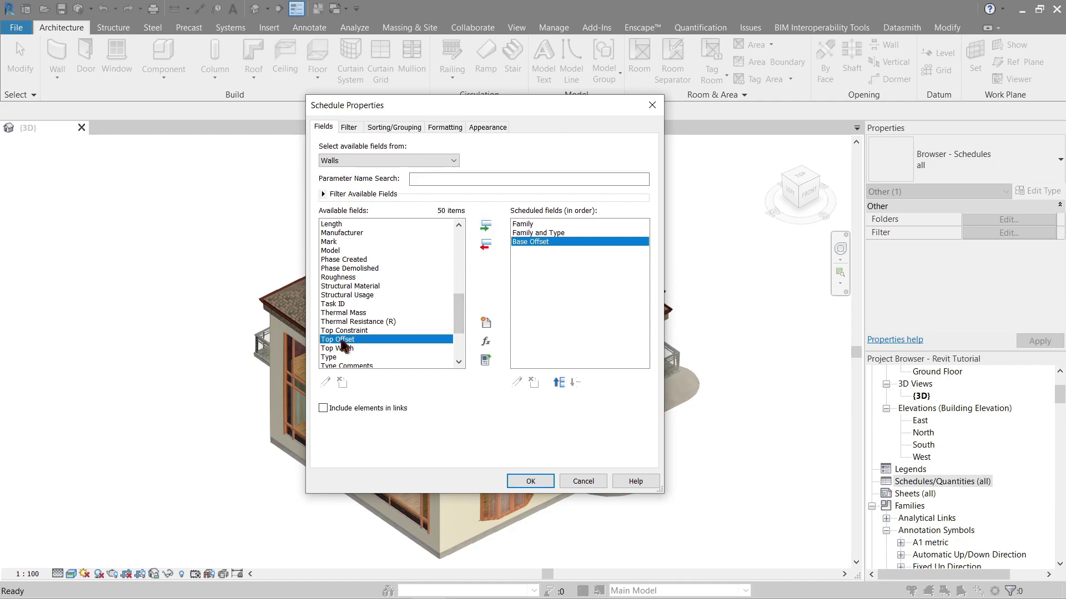
click(485, 227)
Add Length as the fifth field and create the Wall Schedule
mouse_move(456, 322)
mouse_down()
mouse_move(462, 256)
mouse_move(462, 302)
mouse_up()
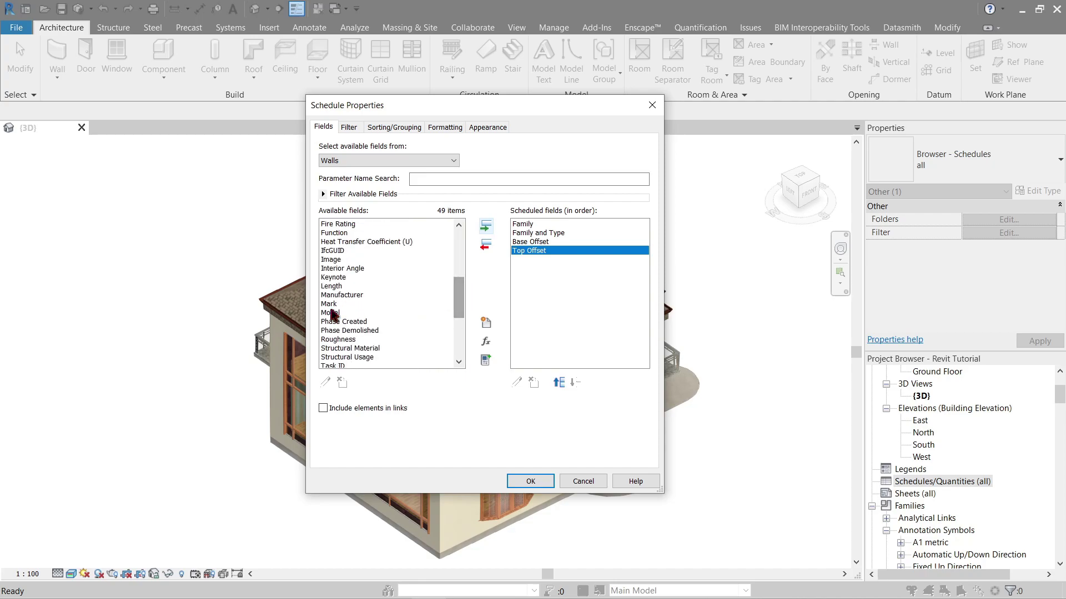
click(333, 313)
key(h)
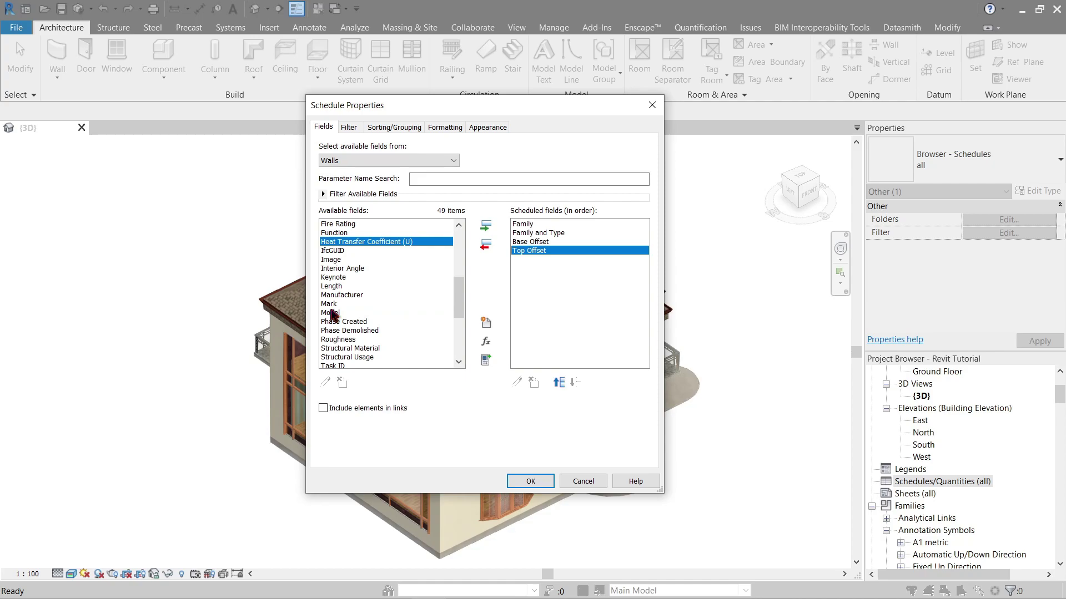
click(333, 313)
drag(456, 321, 462, 347)
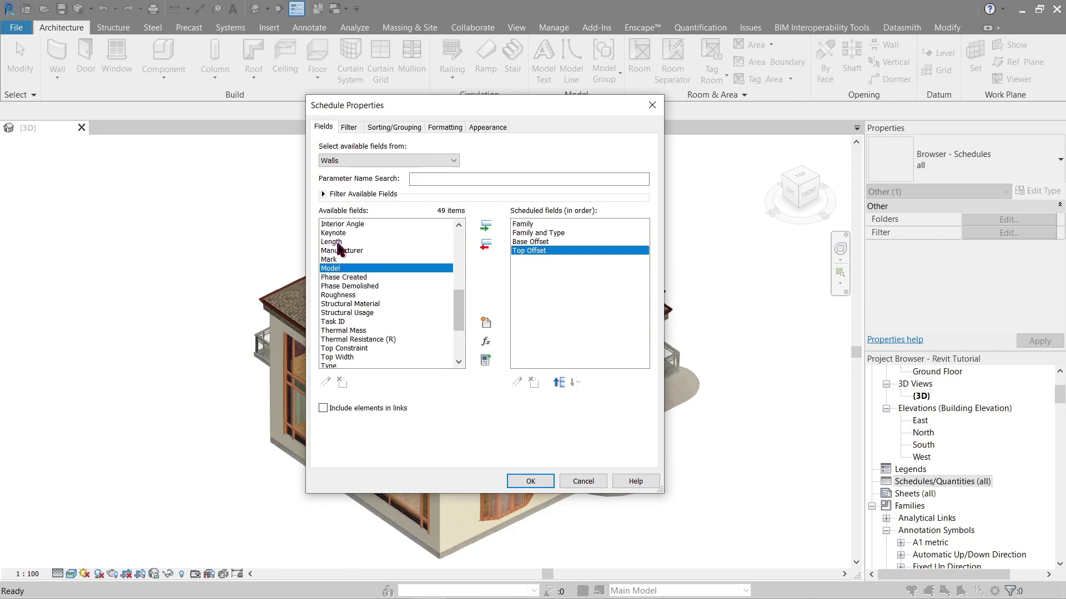
click(338, 242)
click(486, 227)
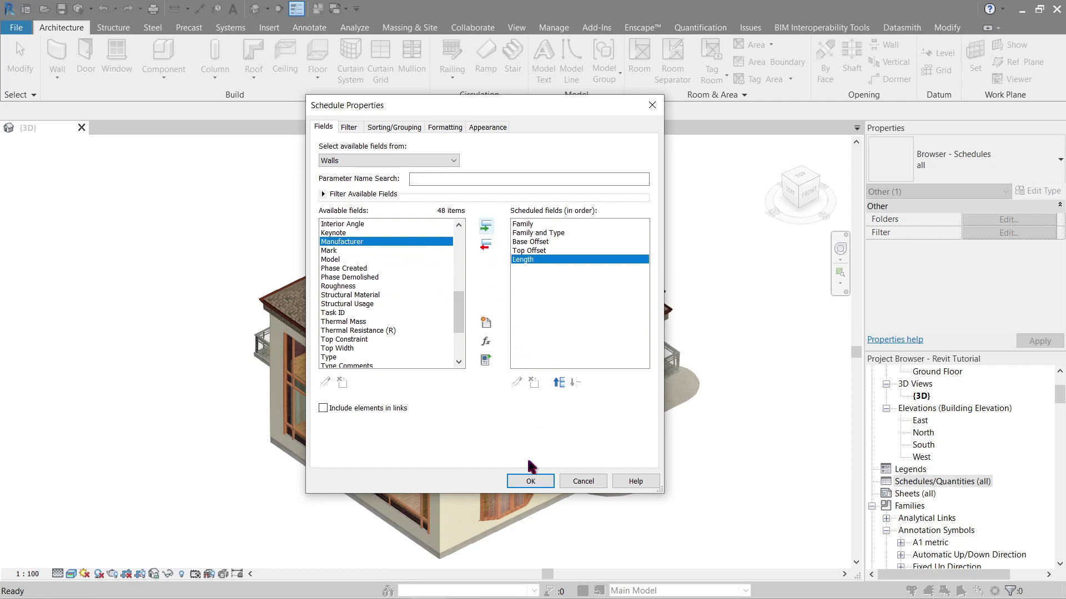
click(531, 484)
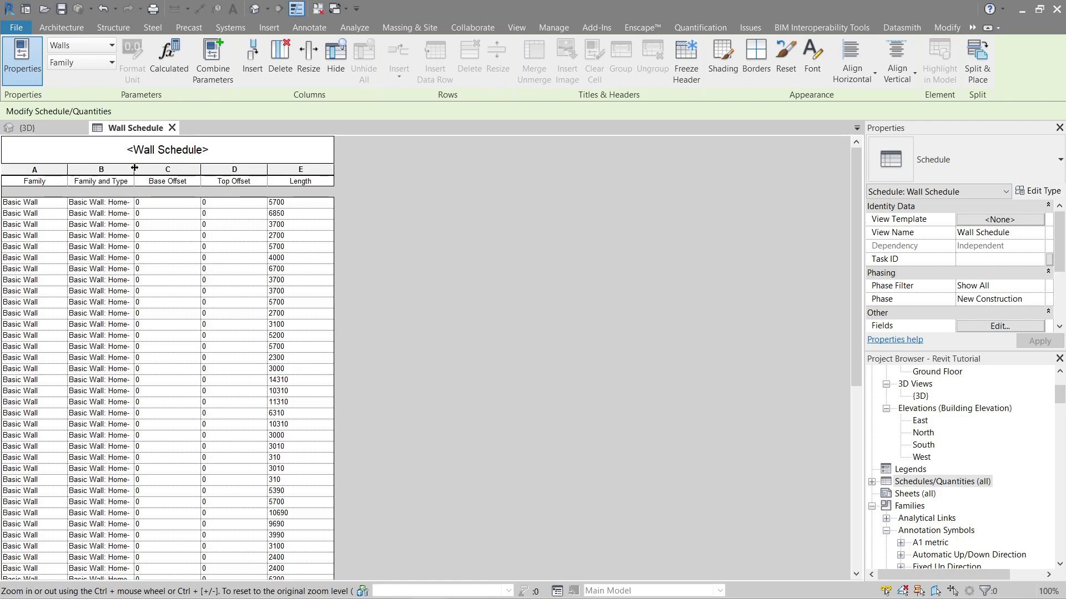
Widen the Family and Family and Type columns so full Basic Wall type names show
drag(134, 168, 170, 168)
drag(69, 168, 77, 168)
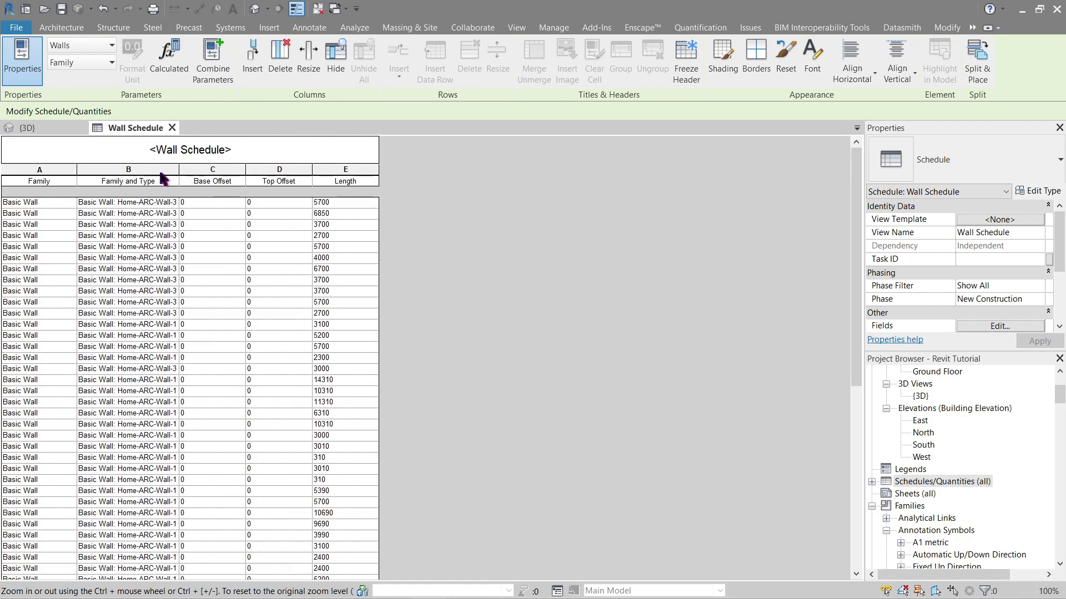
drag(179, 170, 213, 169)
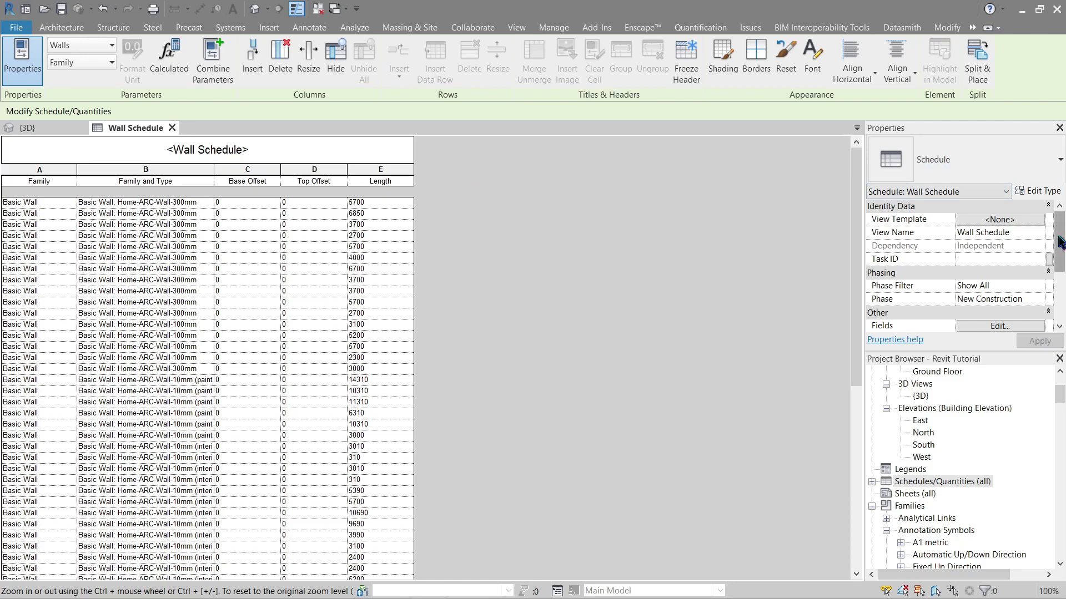
drag(1060, 243, 1061, 278)
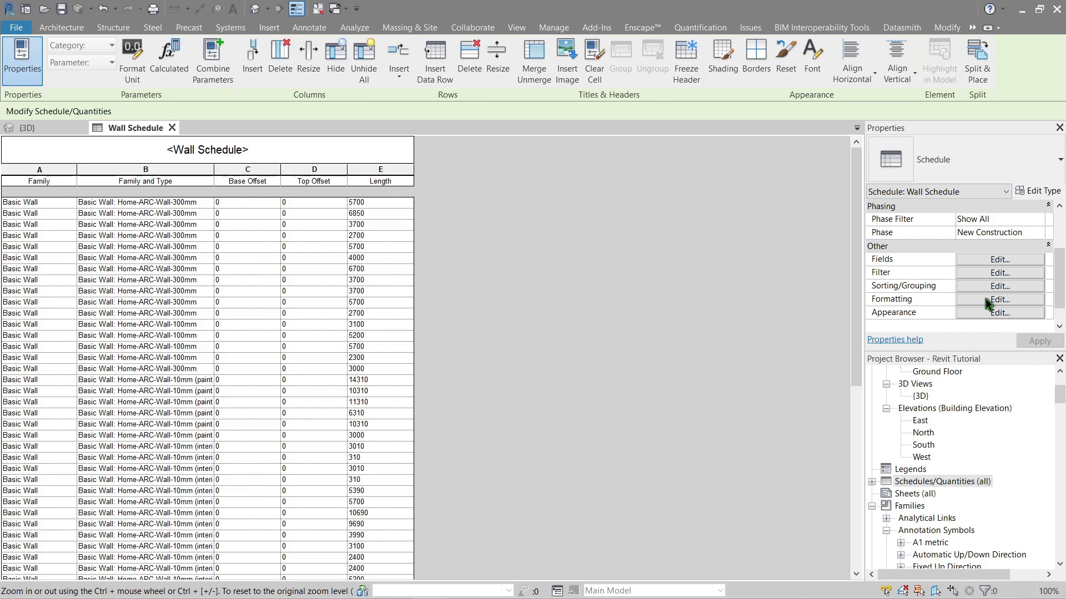
Replace the Base Offset and Top Offset fields with a Base Constraint field
click(997, 263)
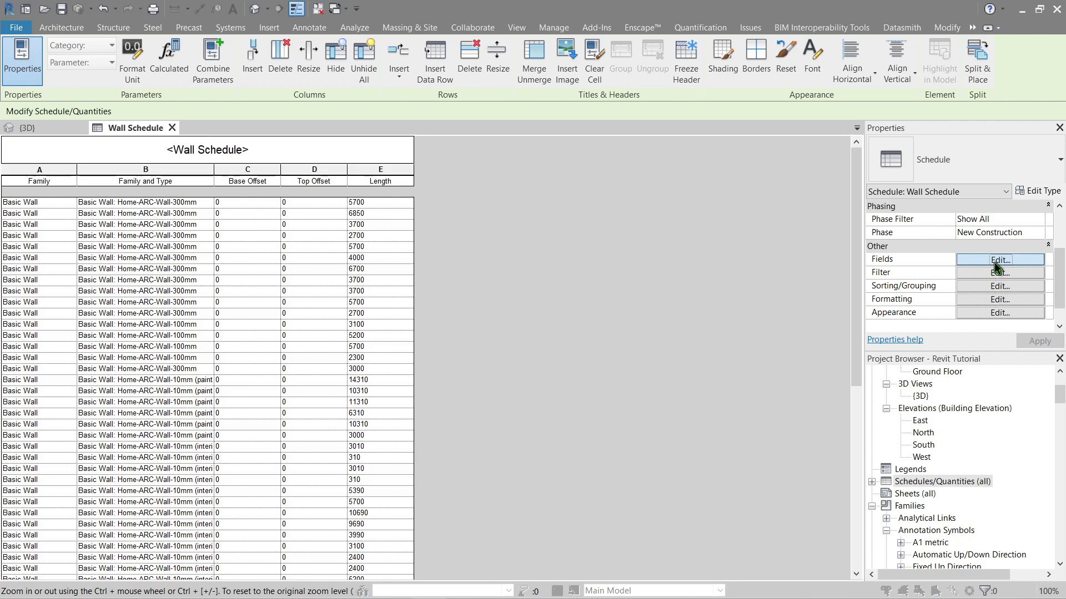
drag(474, 105, 619, 146)
click(680, 275)
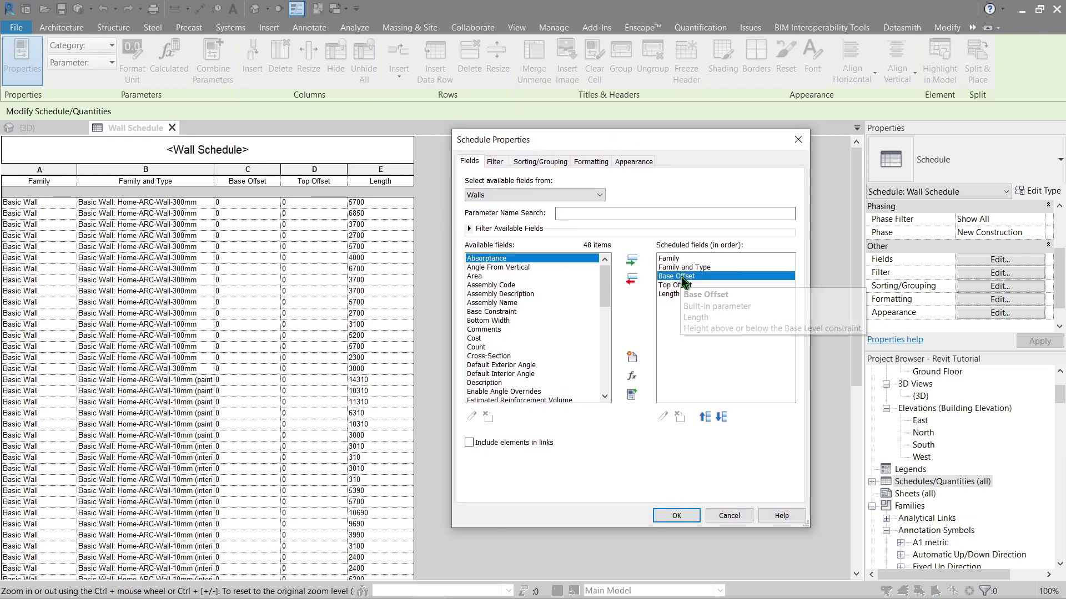
click(632, 281)
click(633, 280)
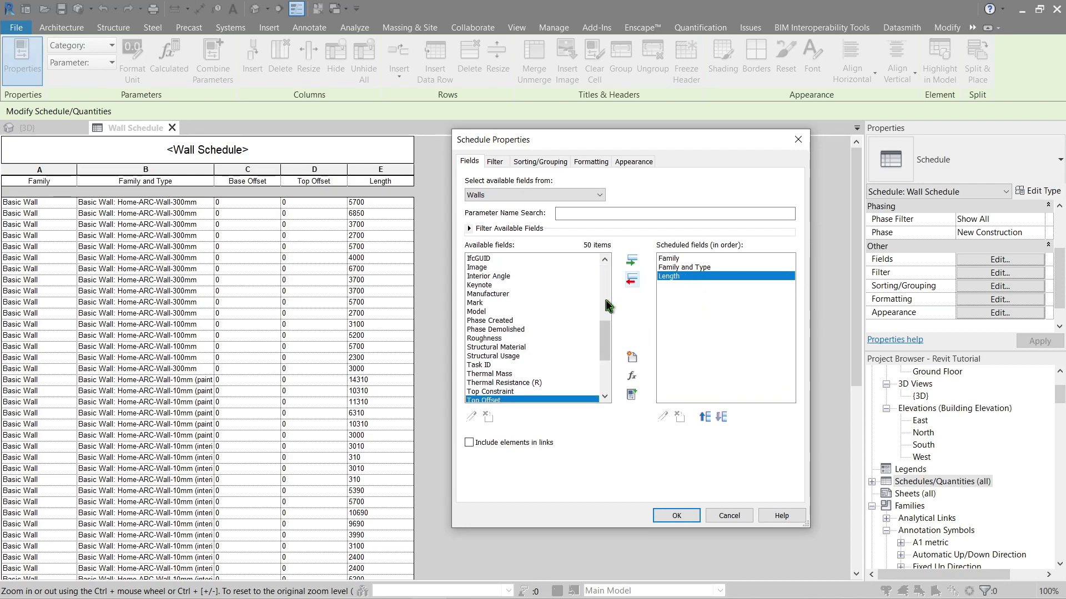
scroll(599, 266, up, 5)
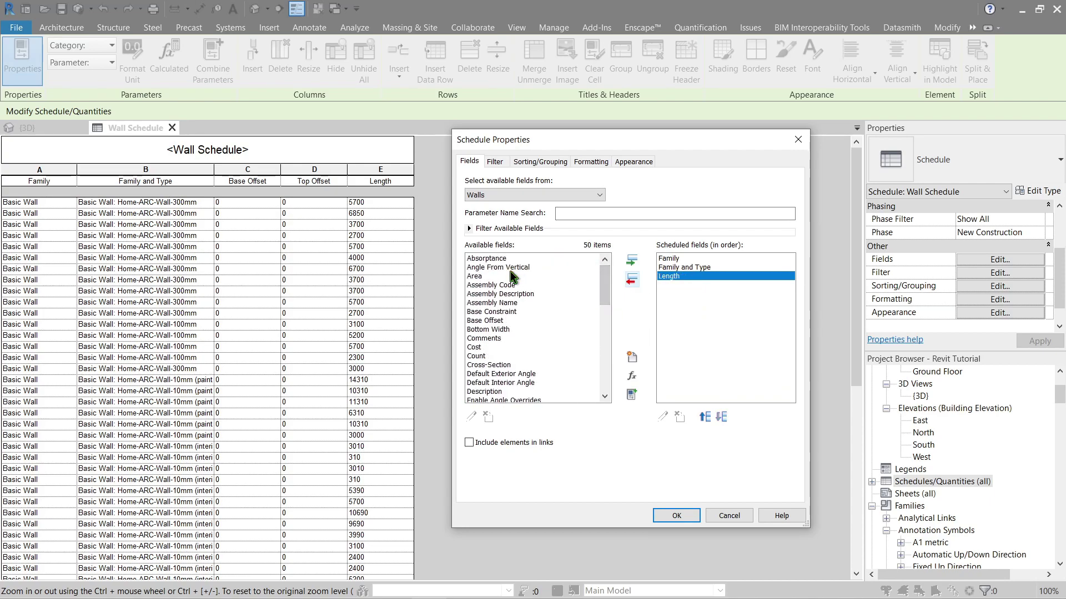
click(512, 268)
click(504, 312)
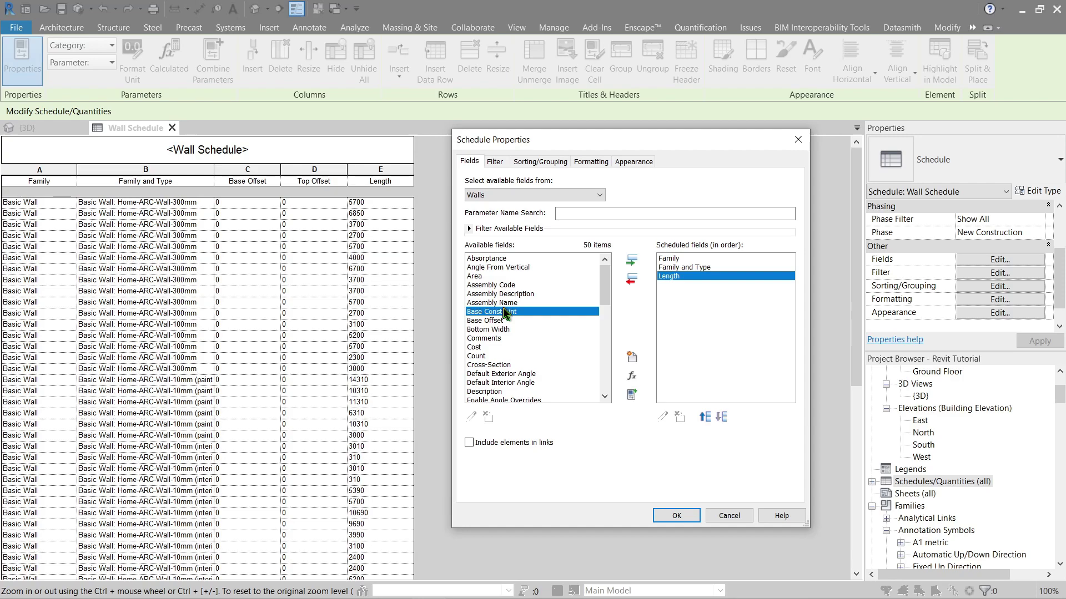
click(631, 260)
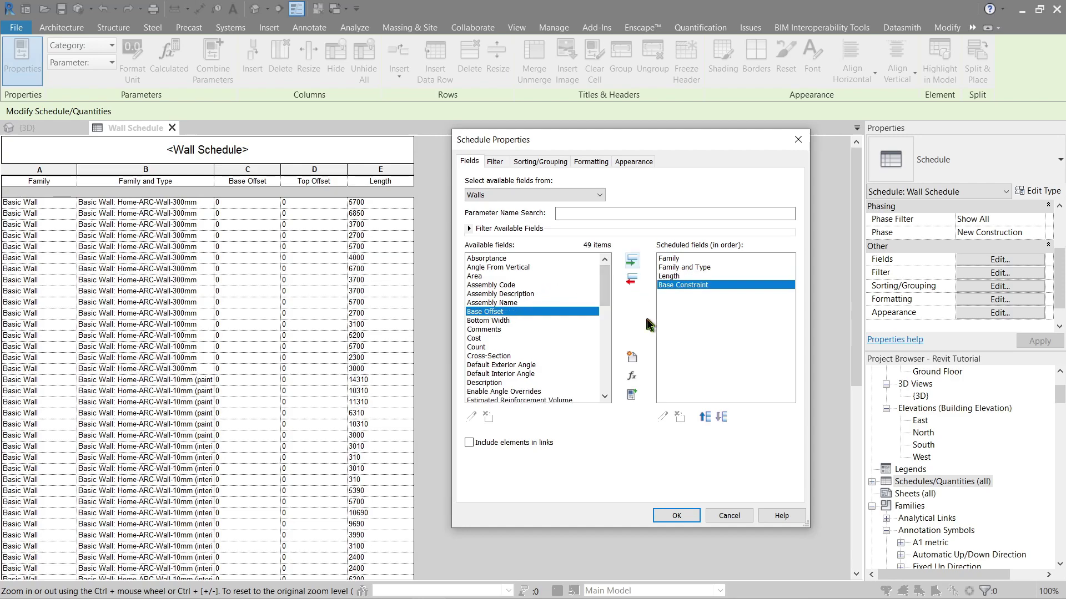
click(673, 516)
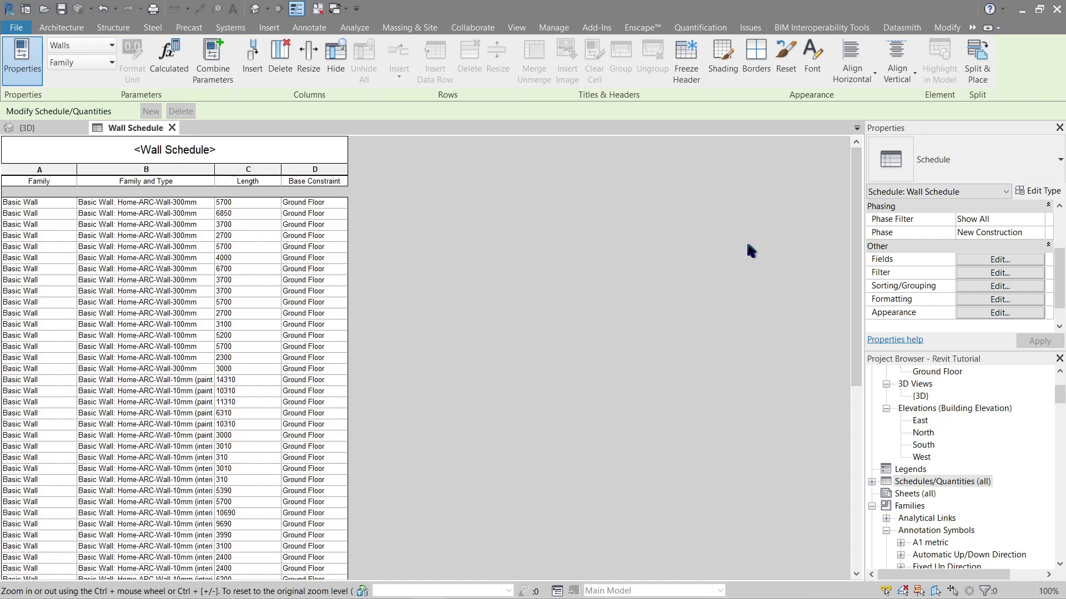
Move Base Constraint to first and Length to second in the column order
drag(859, 257, 785, 186)
click(985, 261)
click(683, 285)
click(703, 417)
click(704, 417)
click(703, 418)
click(669, 286)
click(704, 418)
click(703, 417)
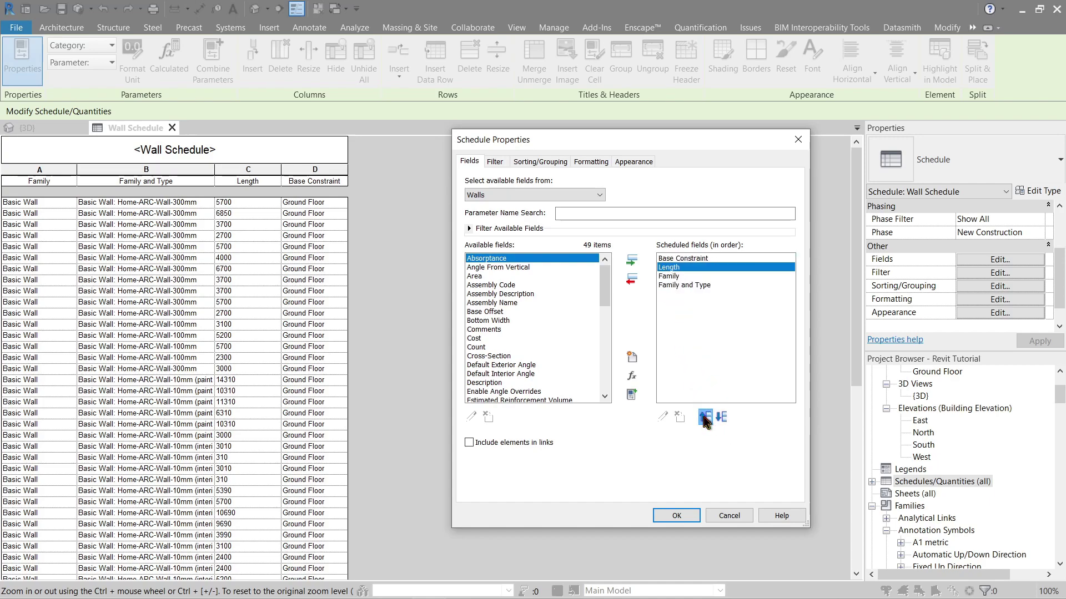
click(677, 517)
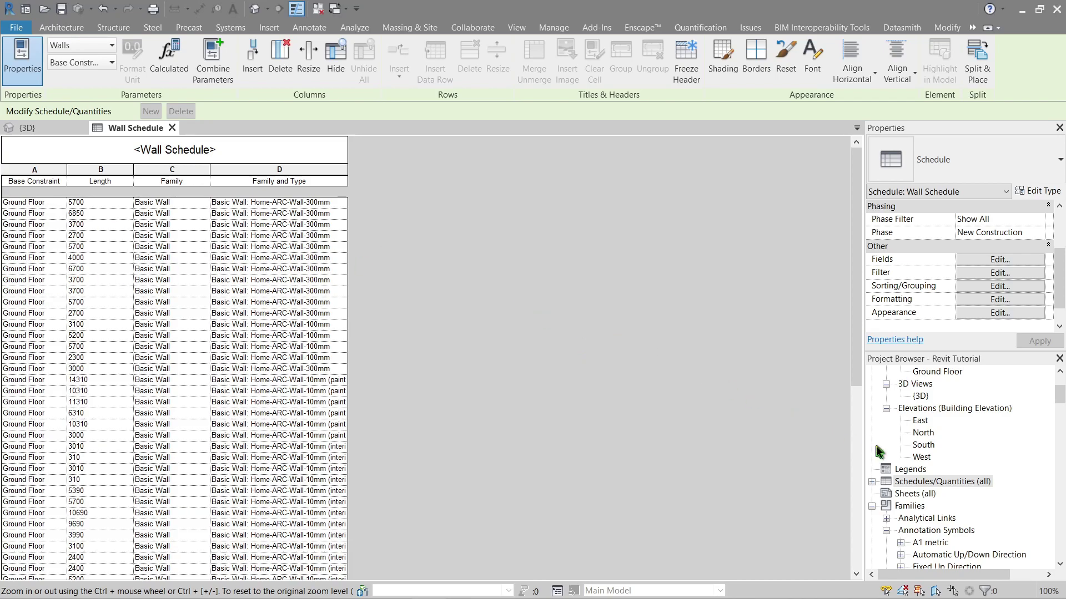
Rename the Wall Schedule view to GF Walls
click(872, 482)
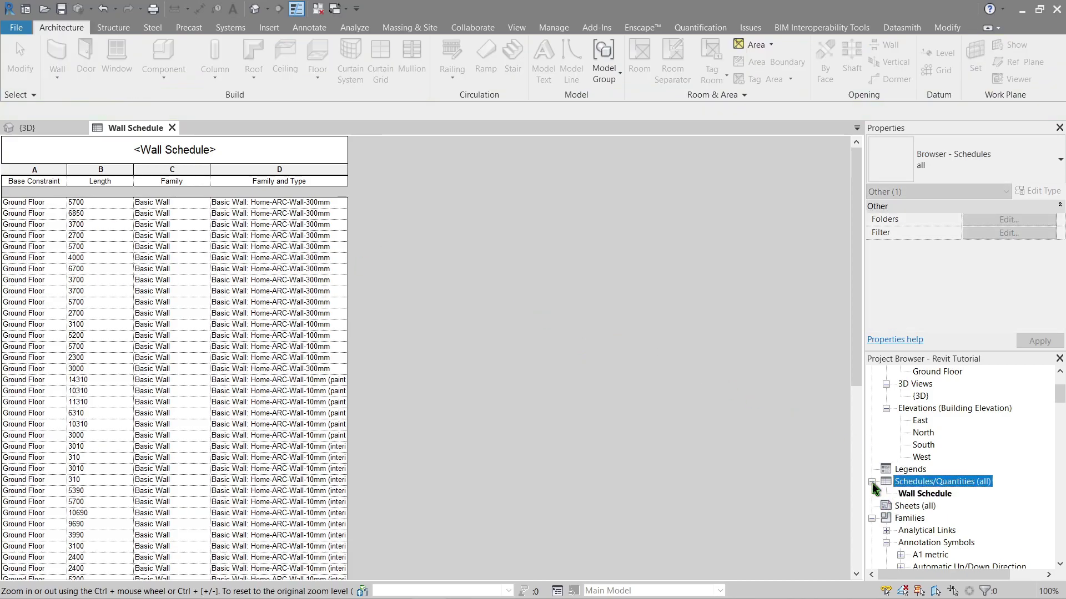
click(914, 497)
click(915, 495)
text(GF Walls)
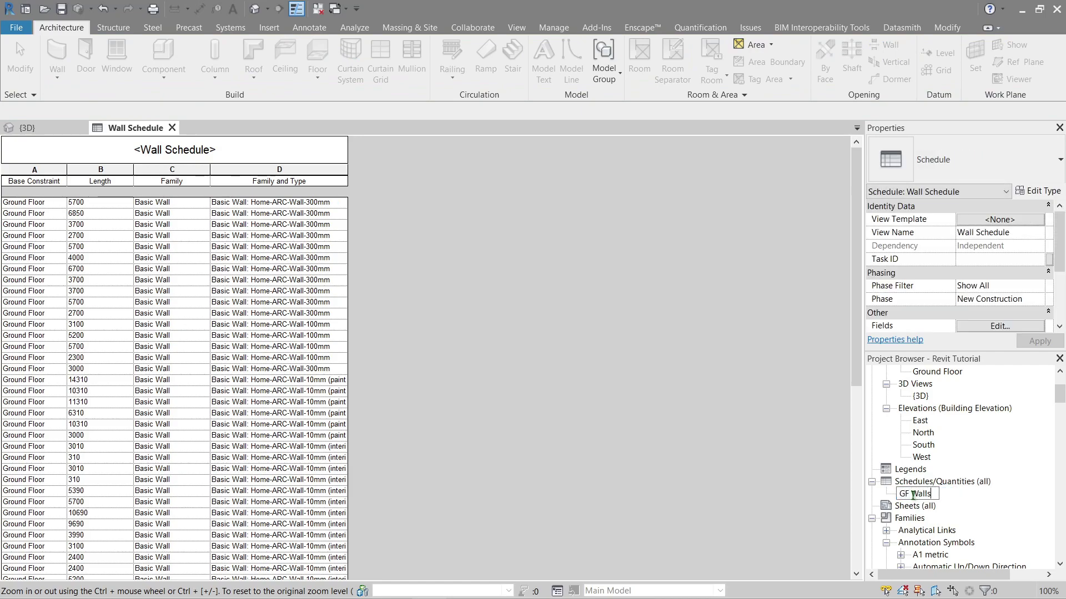
key(Return)
Duplicate GF Walls, open the original, and delete the GF Walls Copy 1 schedule
right_click(913, 494)
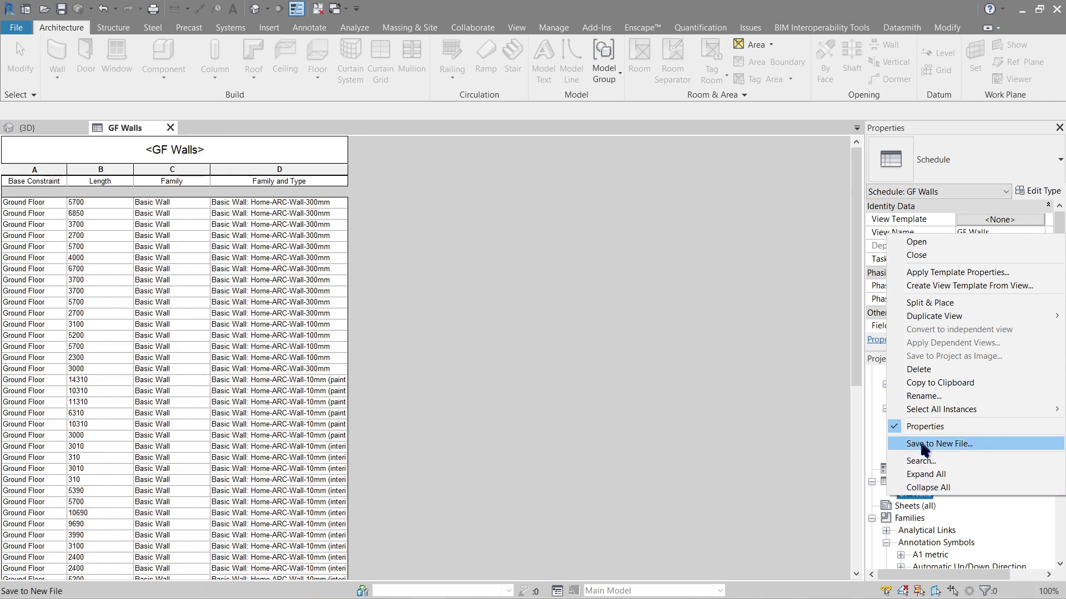
mouse_move(938, 316)
click(842, 318)
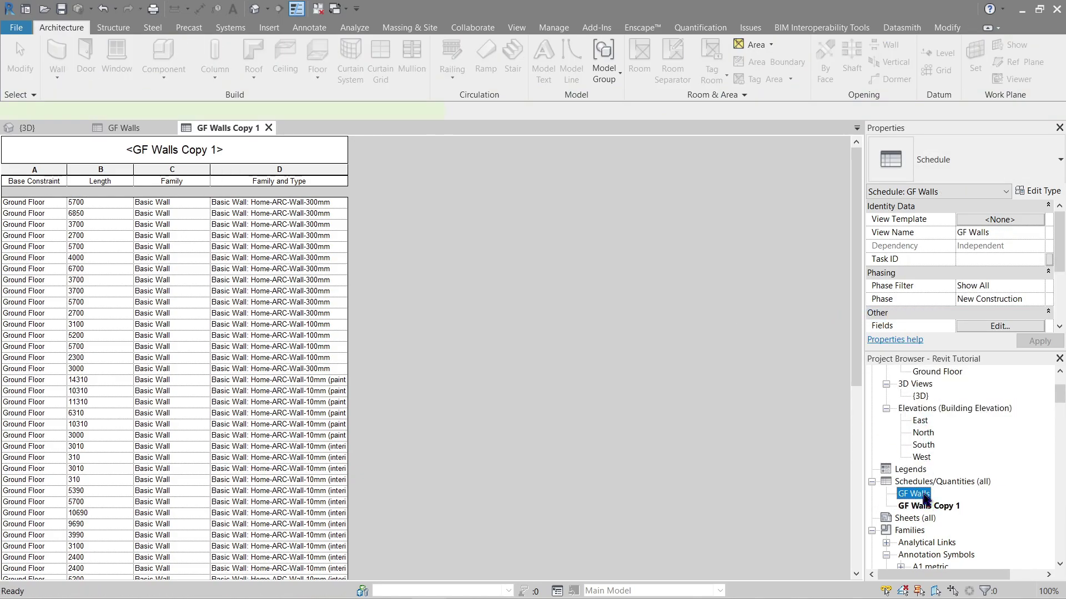
double_click(925, 495)
click(934, 506)
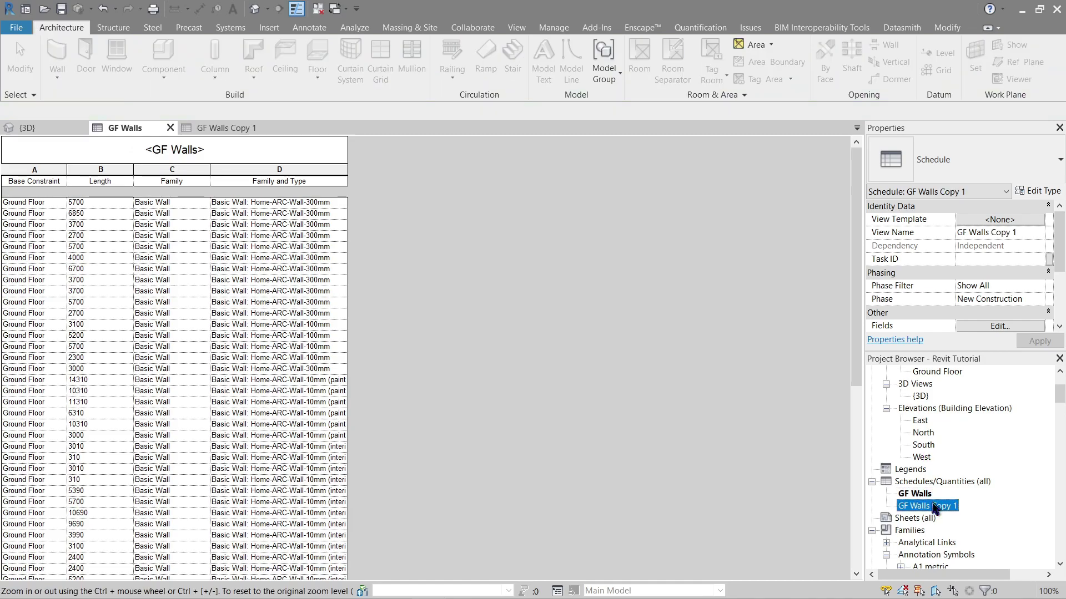
key(Delete)
scroll(1060, 266, down, 1)
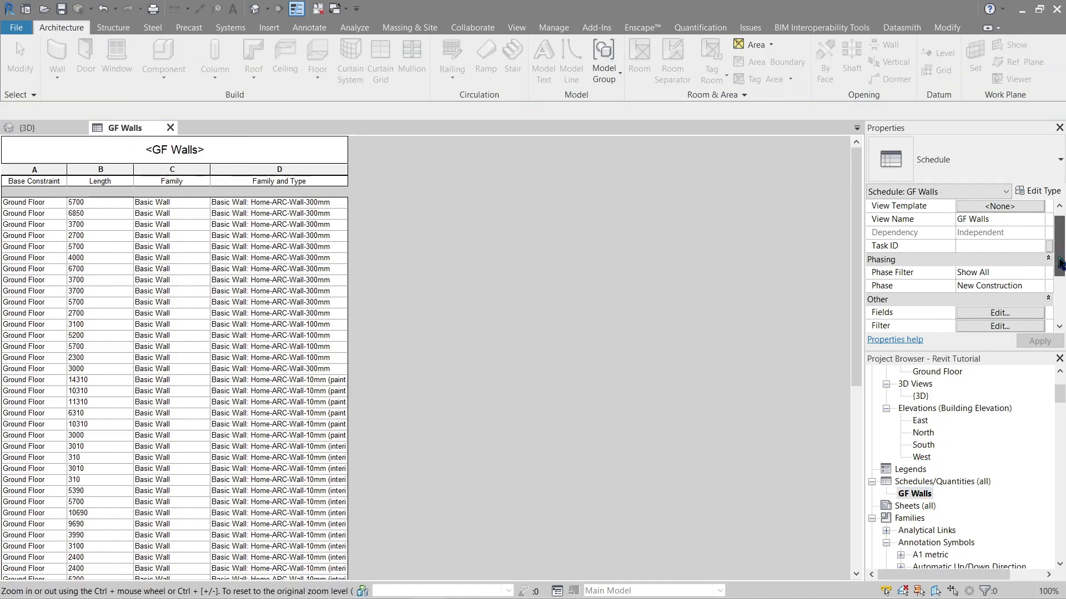
scroll(1060, 266, down, 3)
Filter GF Walls to Base Constraint equals Ground Floor
click(1010, 287)
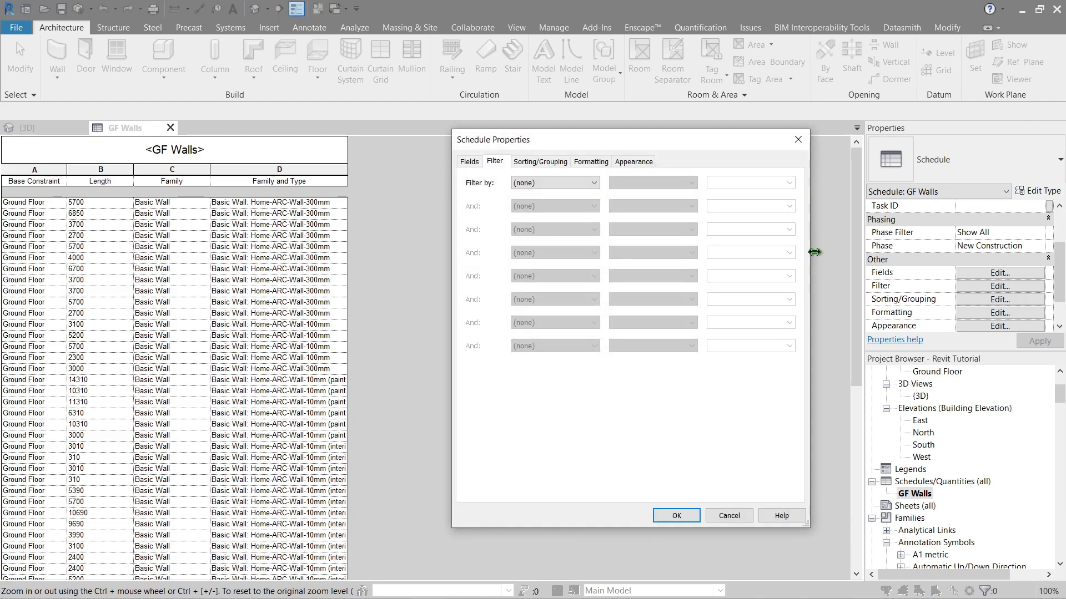
drag(569, 143, 523, 159)
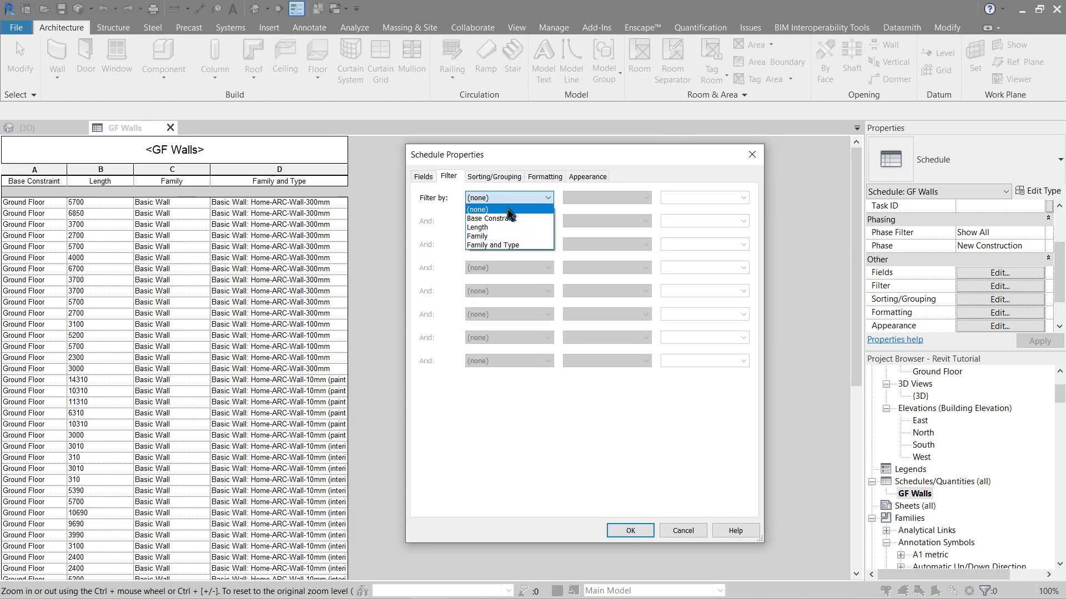
click(509, 218)
click(591, 201)
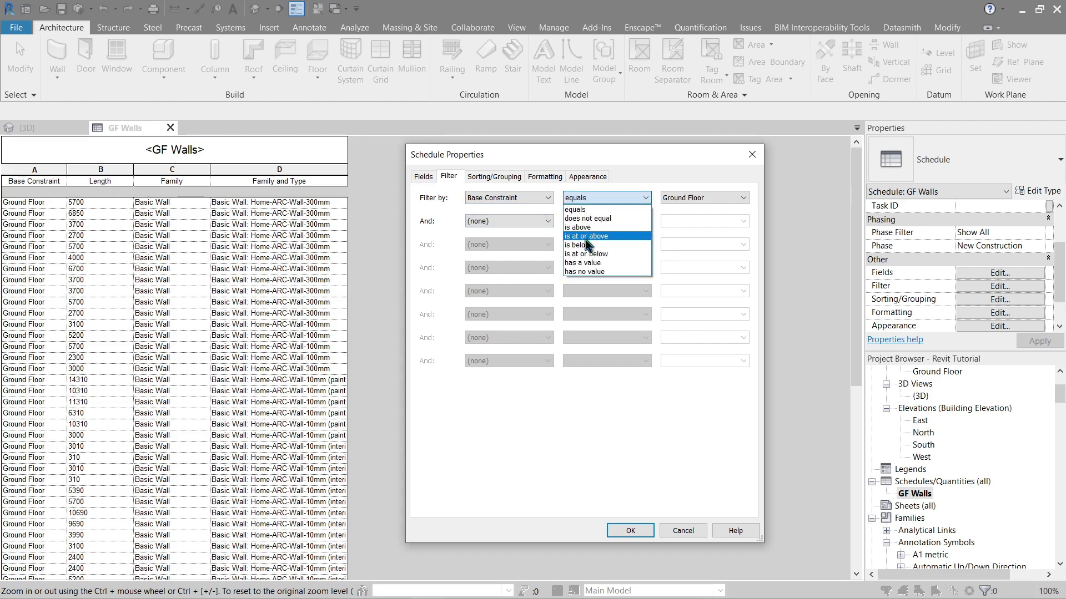
click(721, 196)
click(722, 197)
click(701, 208)
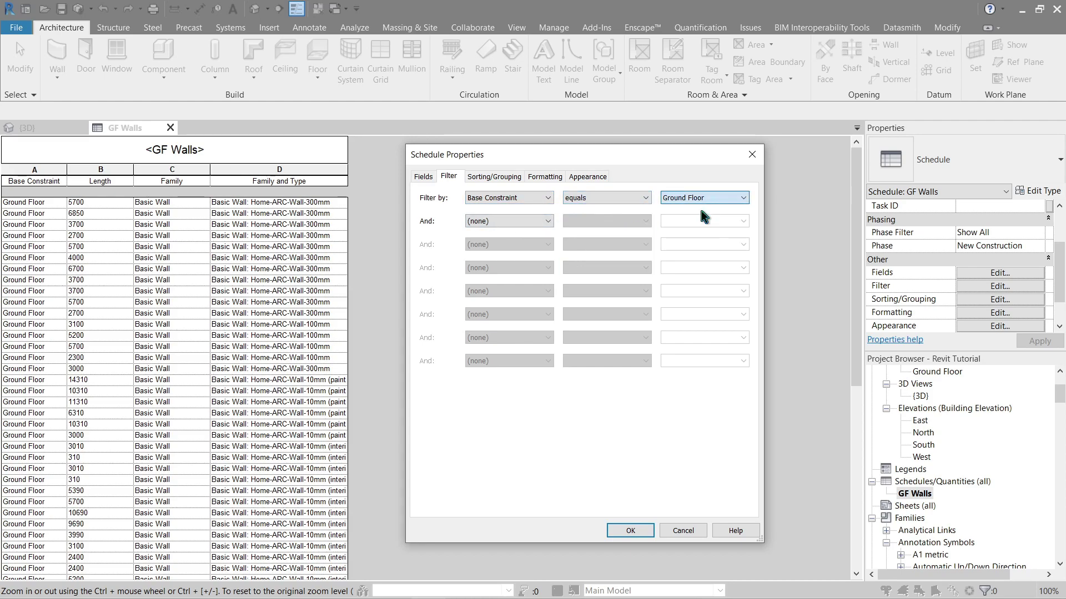
click(632, 531)
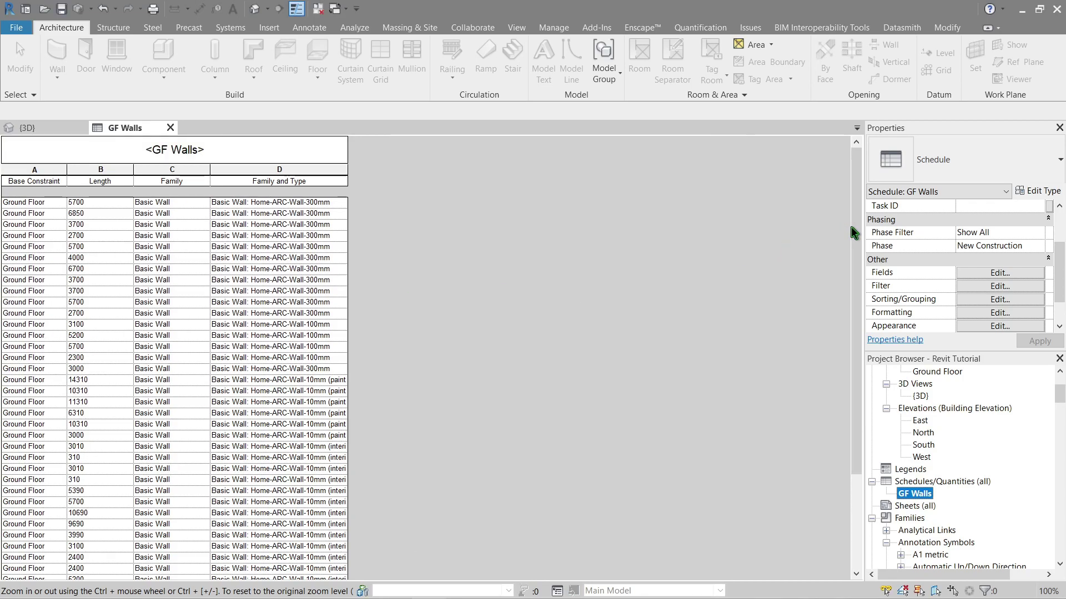
drag(854, 257, 852, 365)
drag(854, 470, 809, 195)
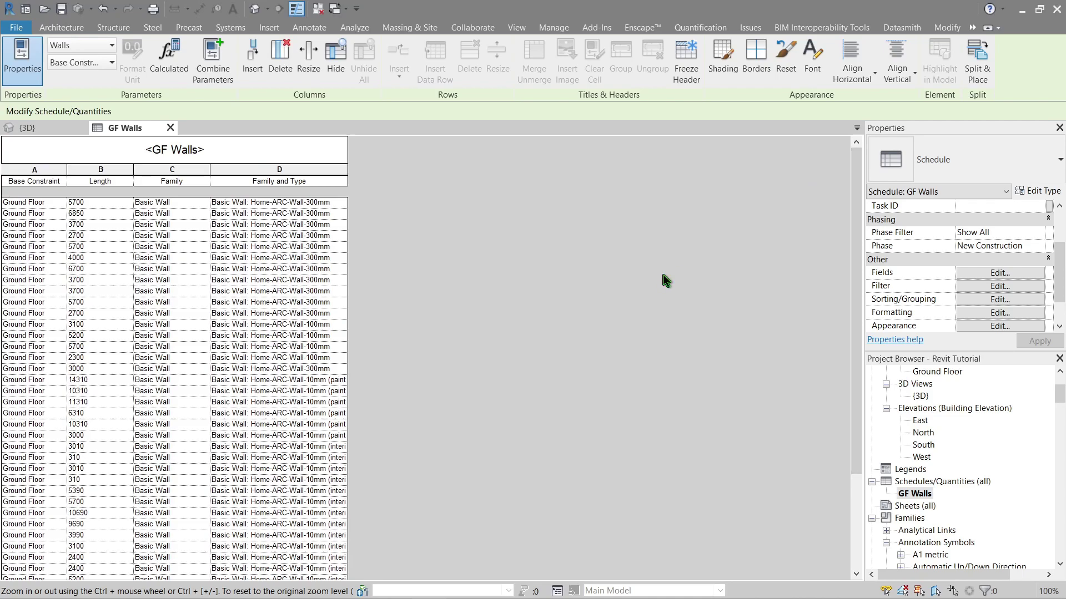
Sort GF Walls by Length descending with grand totals showing title, count and totals
click(978, 275)
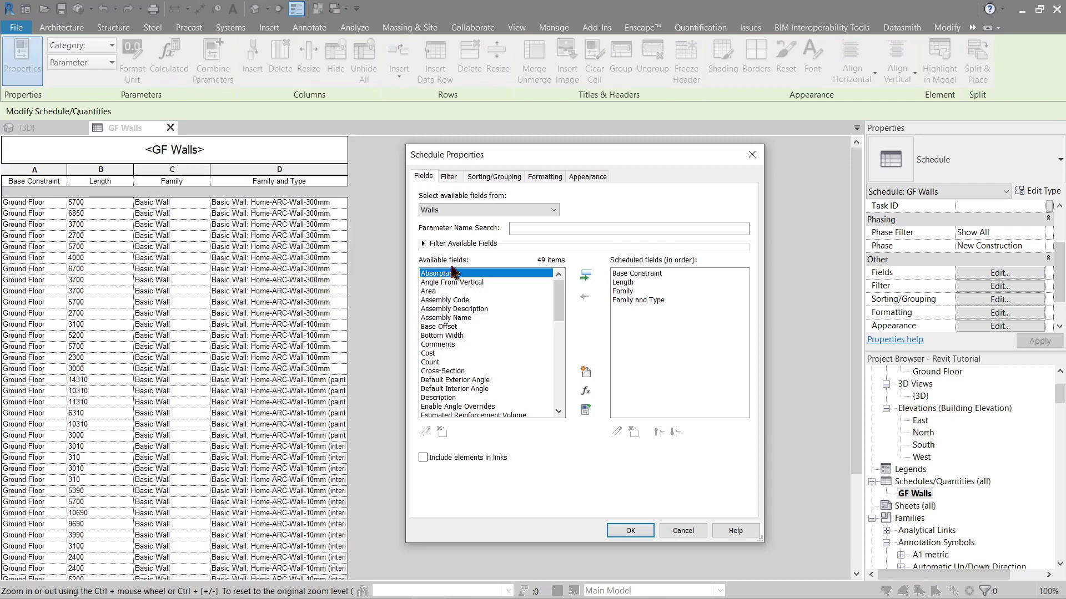
click(449, 177)
click(500, 178)
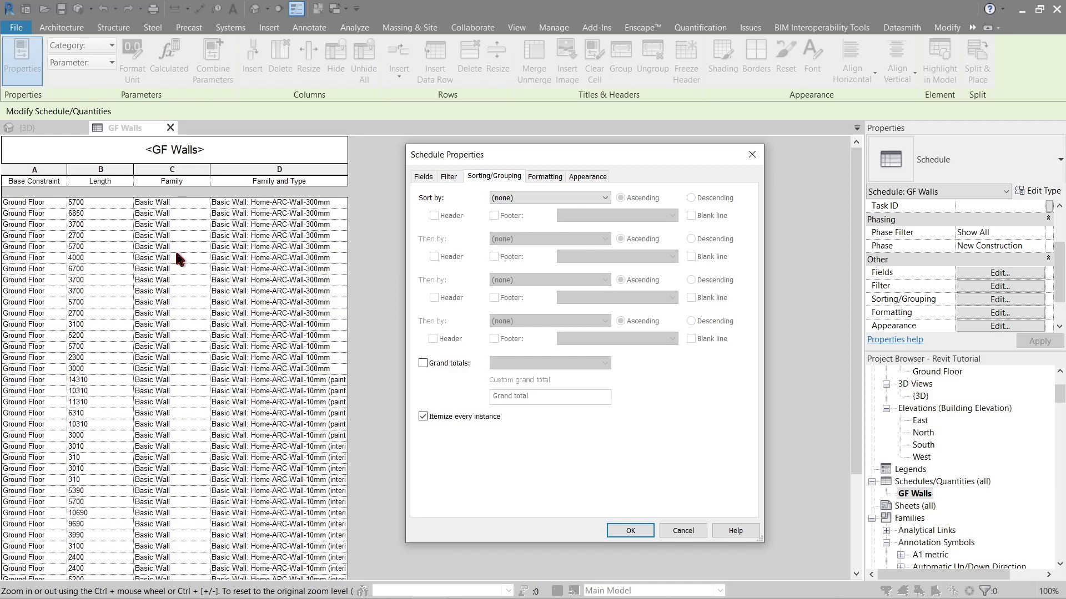
click(545, 201)
click(525, 224)
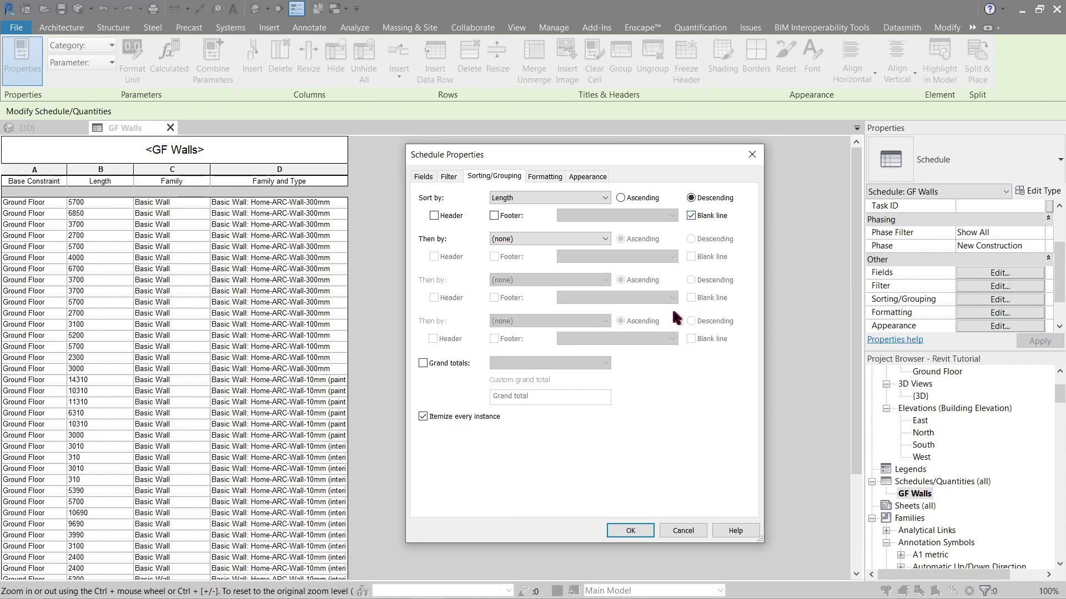
click(454, 364)
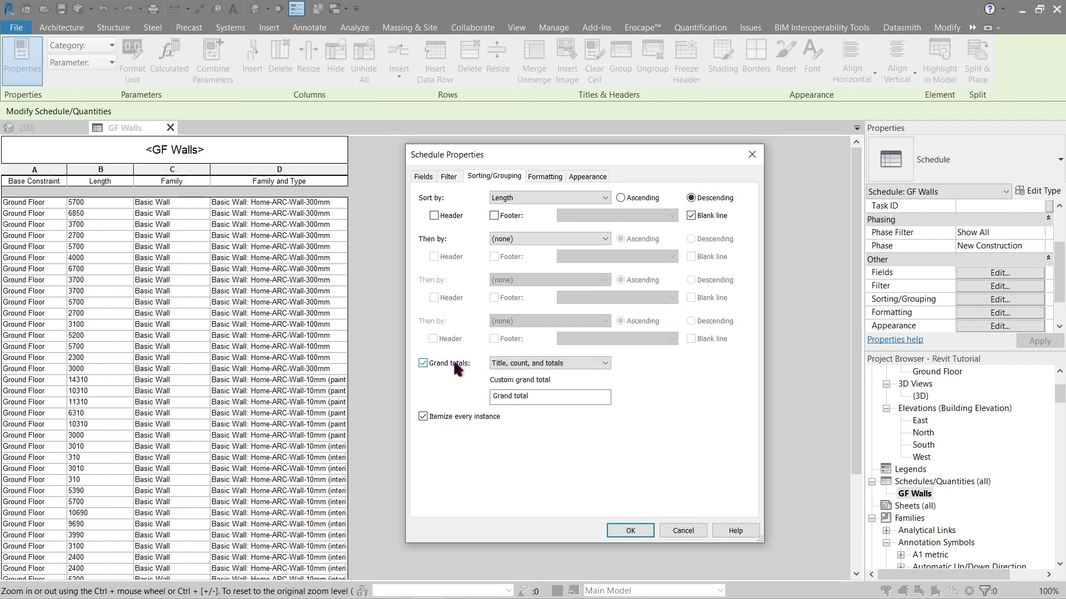
click(547, 363)
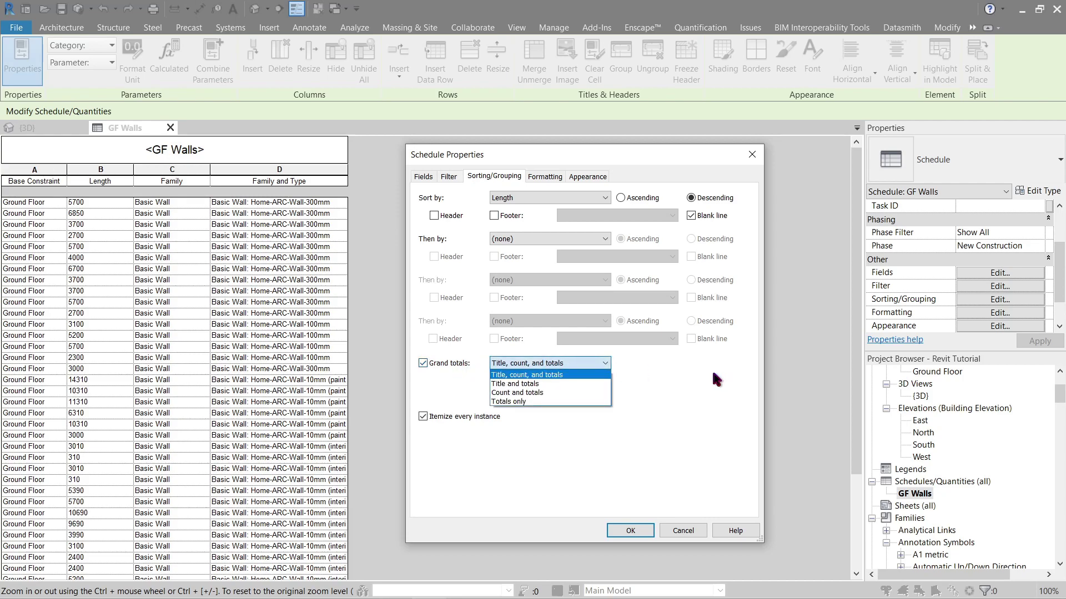
click(647, 367)
click(631, 531)
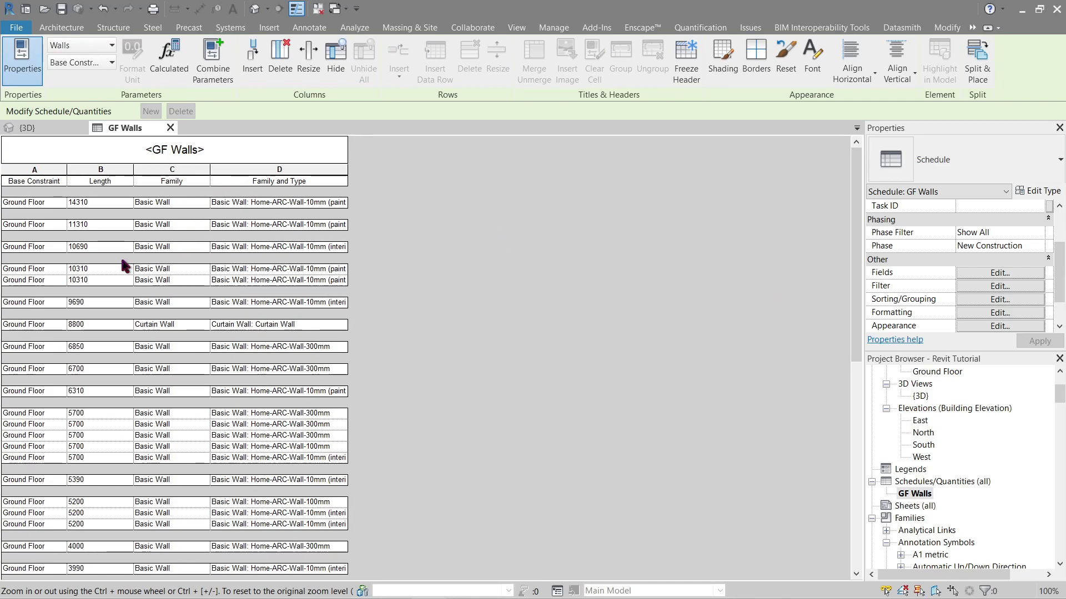
Turn off the blank separator lines in the sorting settings
drag(854, 277, 861, 506)
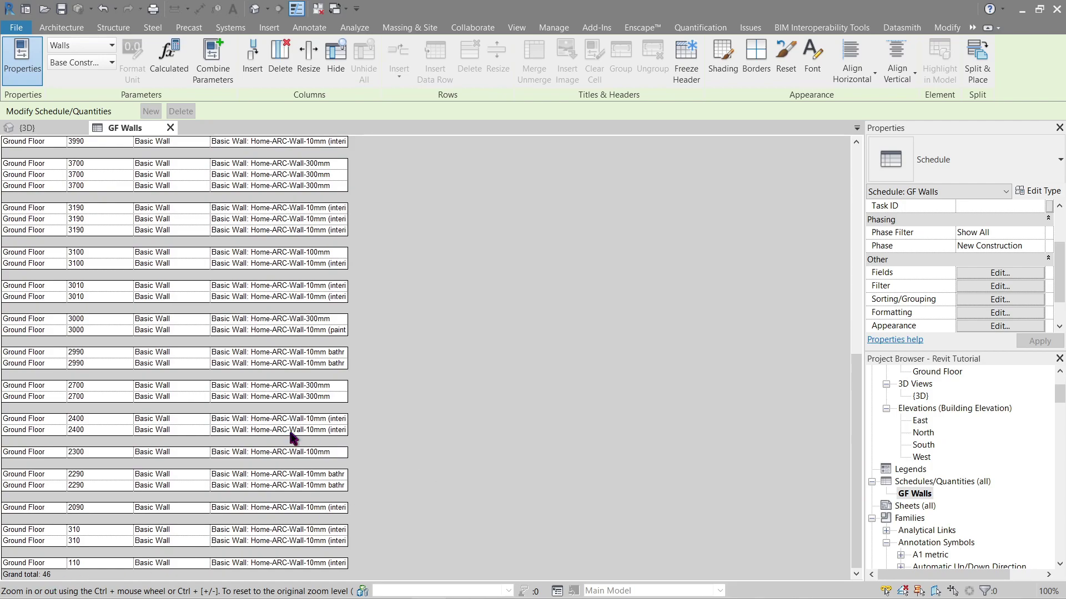
click(967, 297)
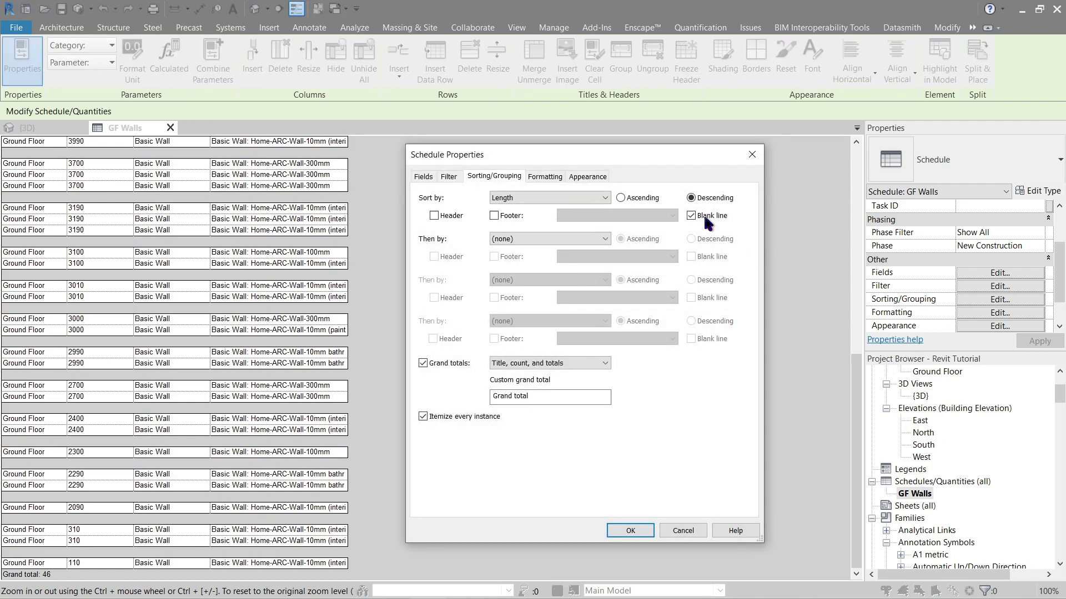
key(Return)
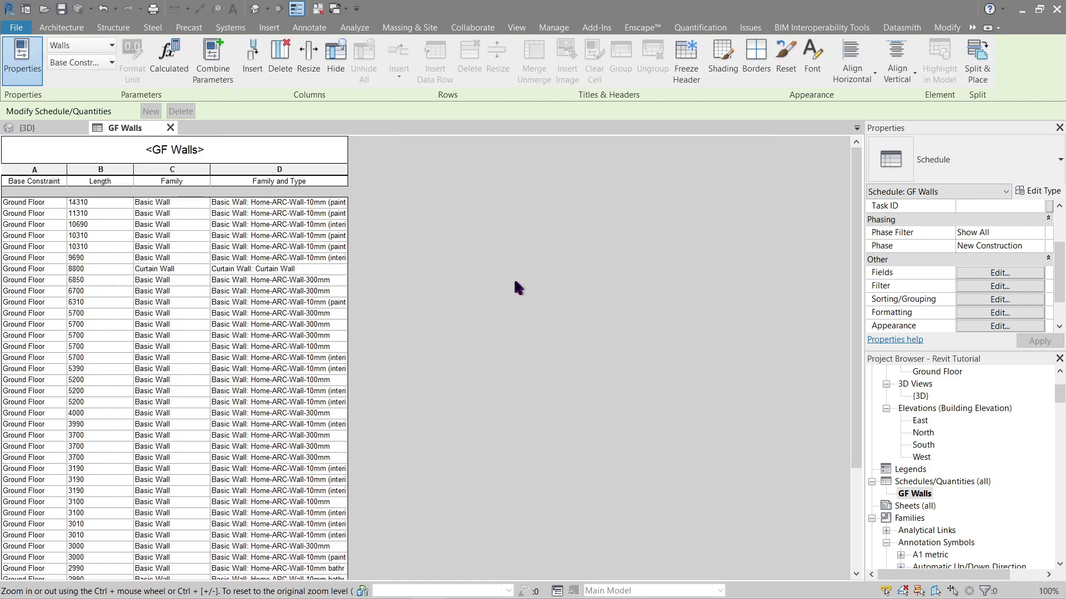
Duplicate GF Walls and rename the copy L1 Walls
right_click(921, 494)
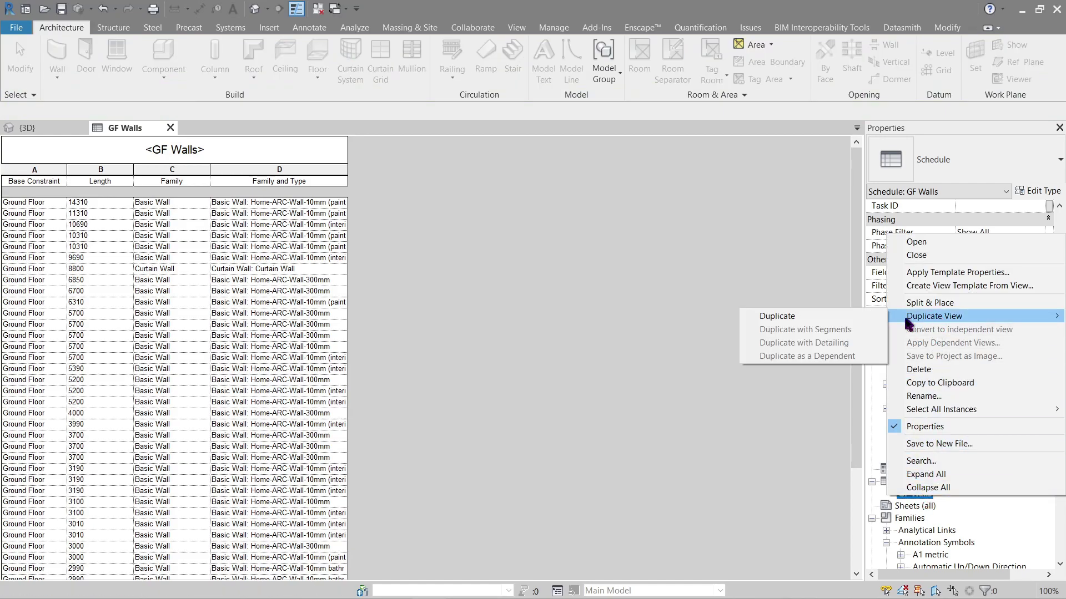
click(868, 315)
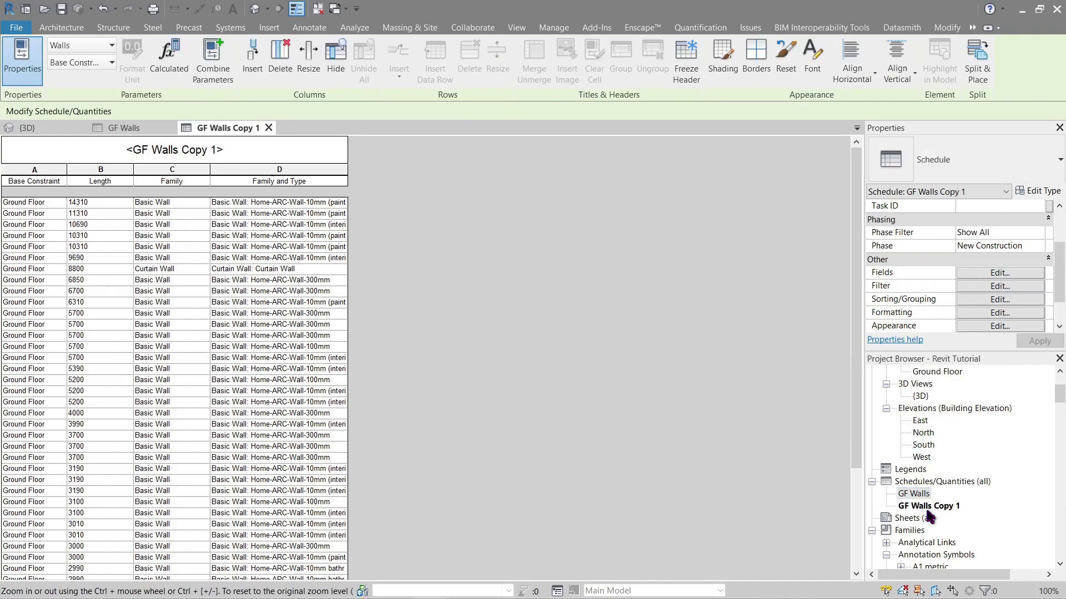
click(923, 505)
click(921, 504)
text(L1 wal)
key(BackSpace)
key(BackSpace)
key(BackSpace)
text(Wall)
key(Return)
Change the L1 Walls filter value to First Floor, leaving 19 walls listed
click(923, 445)
click(918, 507)
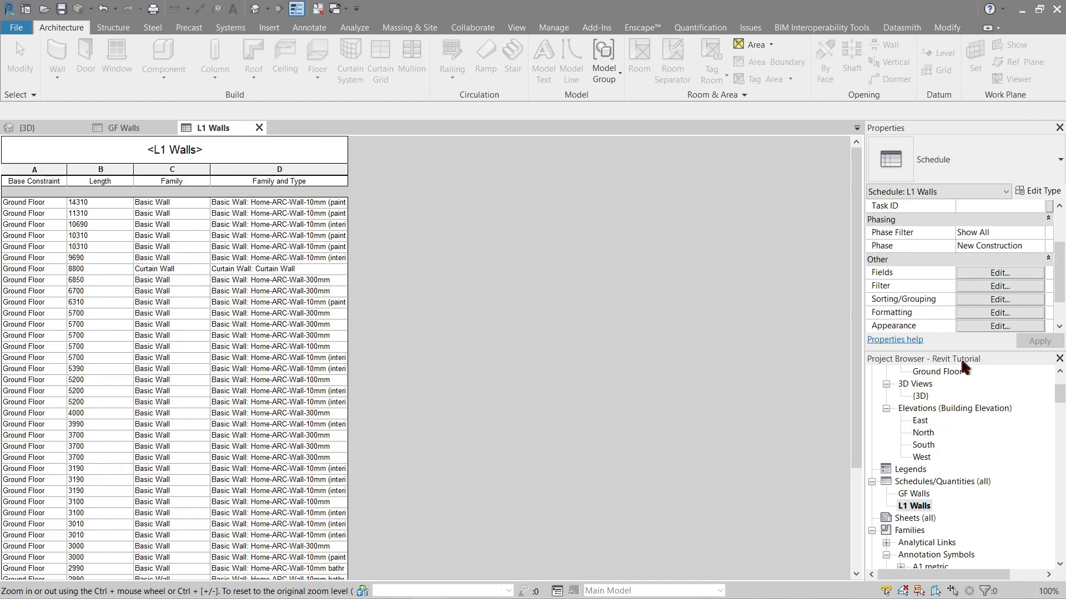
click(995, 287)
click(713, 201)
click(693, 222)
click(630, 531)
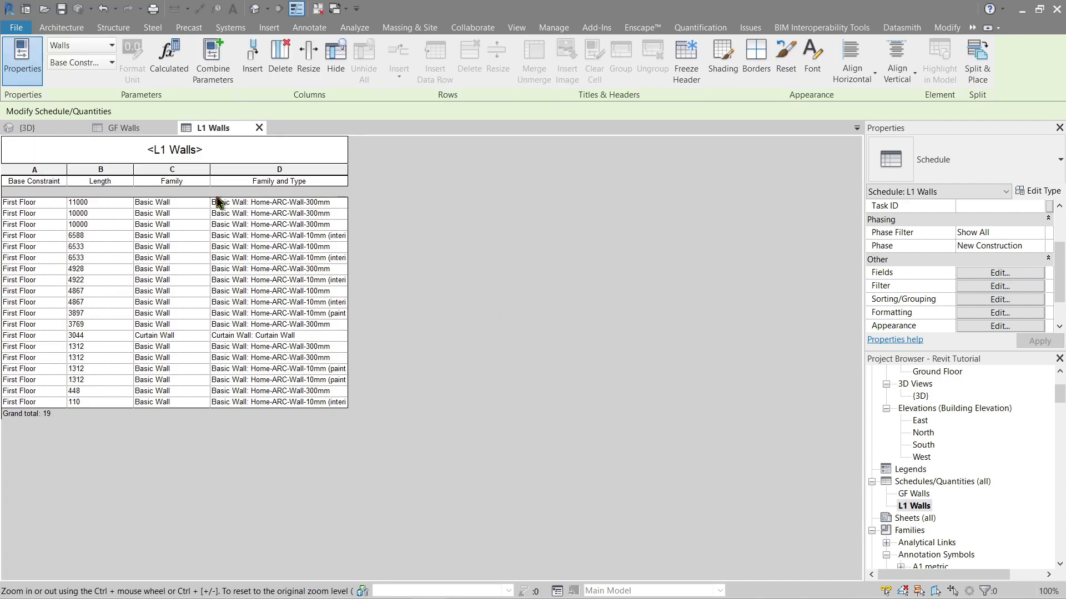
click(139, 126)
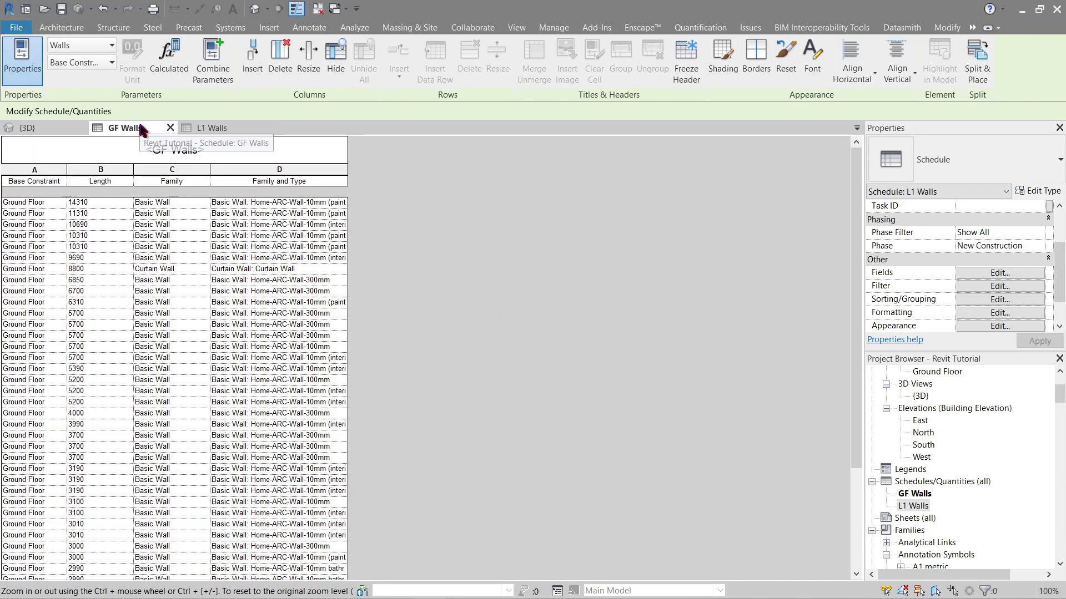
click(219, 132)
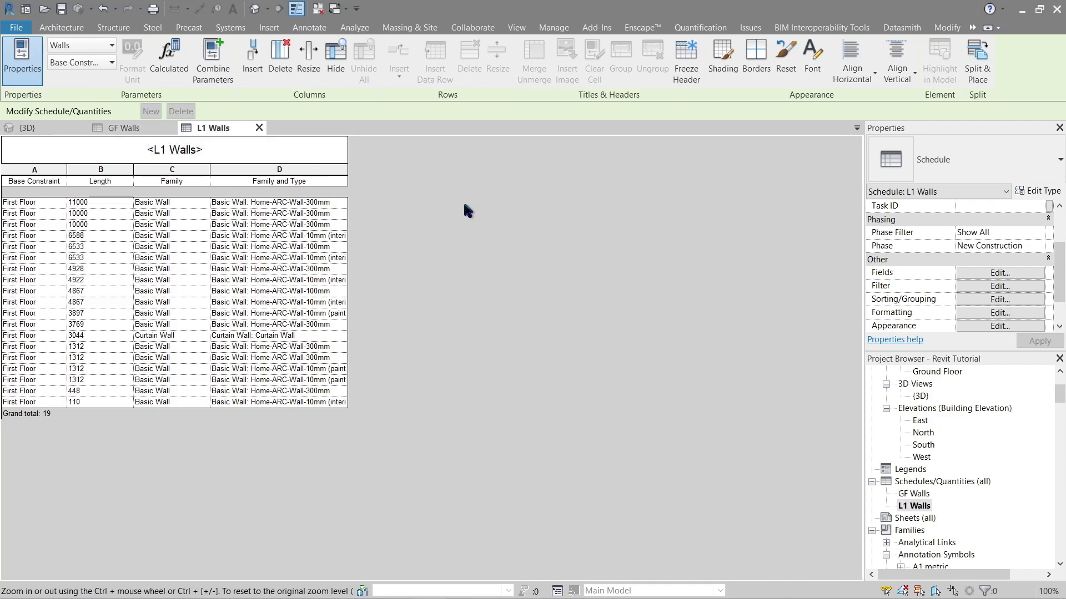
Start a new Doors category schedule
right_click(916, 482)
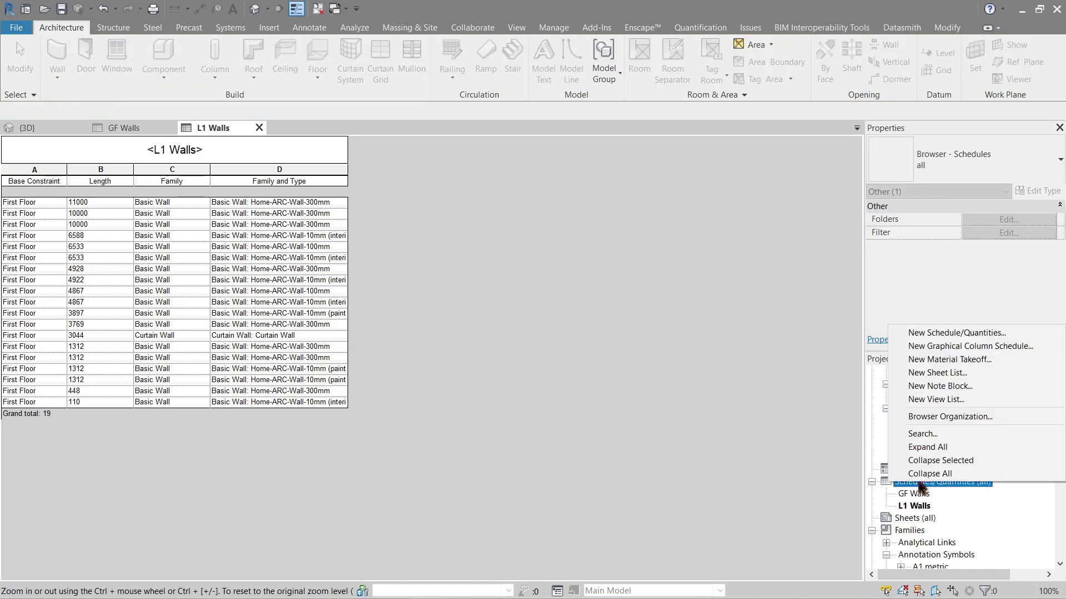
click(935, 337)
click(452, 302)
text(do)
click(502, 415)
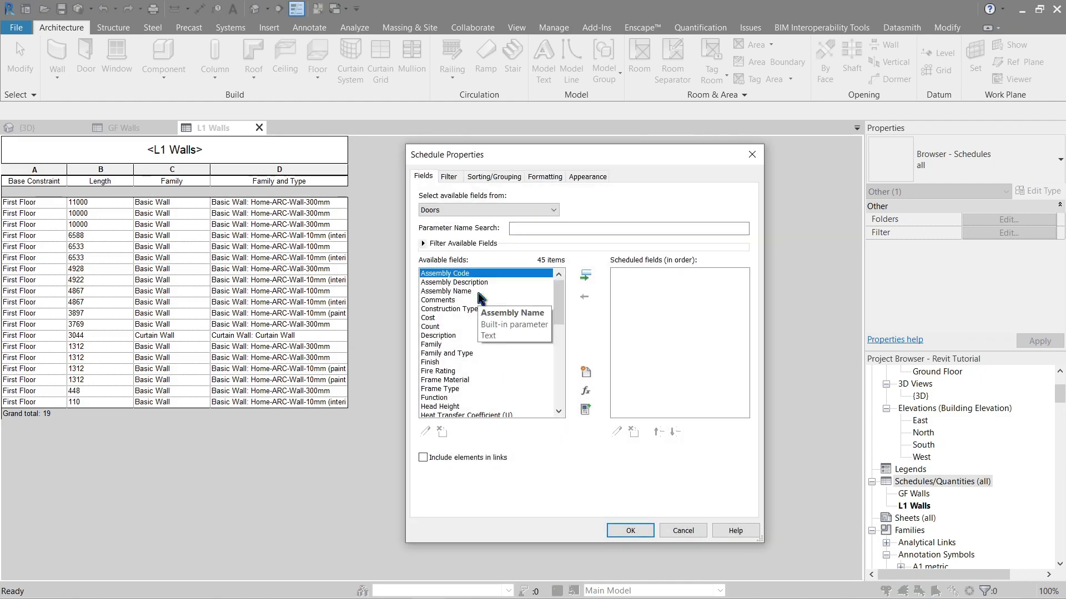
Add Family, Family and Type and Rough Height to the door schedule's fields
click(435, 345)
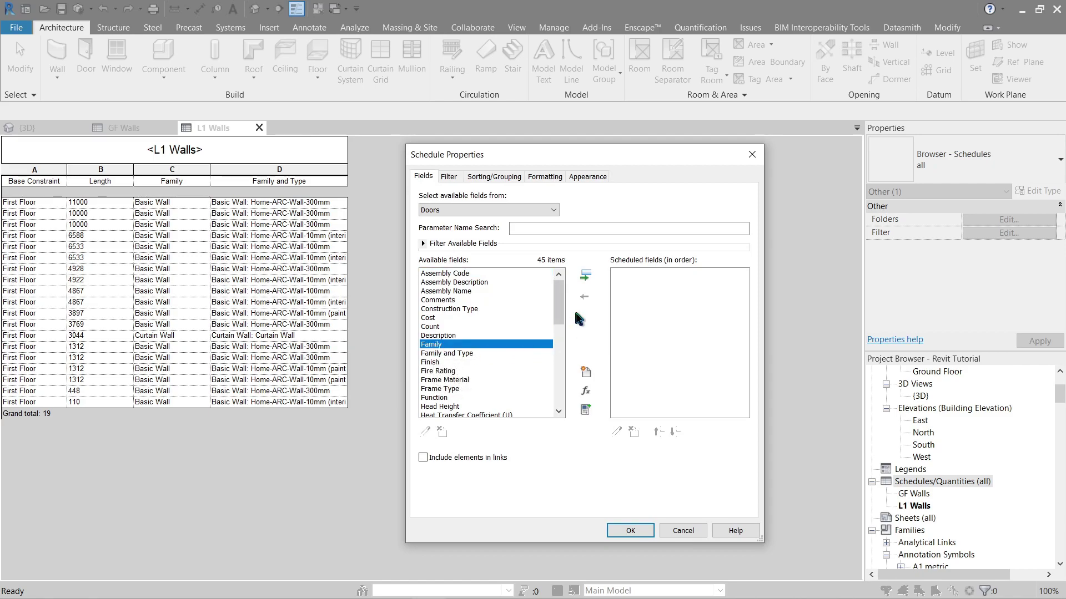
click(586, 274)
click(586, 275)
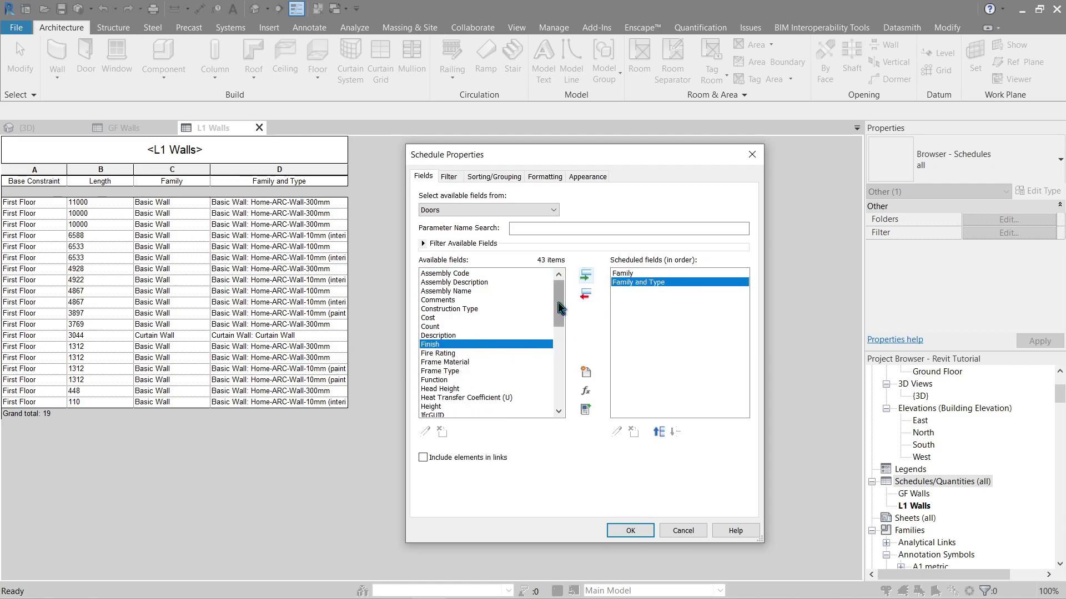
scroll(559, 311, down, 1)
drag(560, 317, 560, 361)
click(437, 340)
key(m)
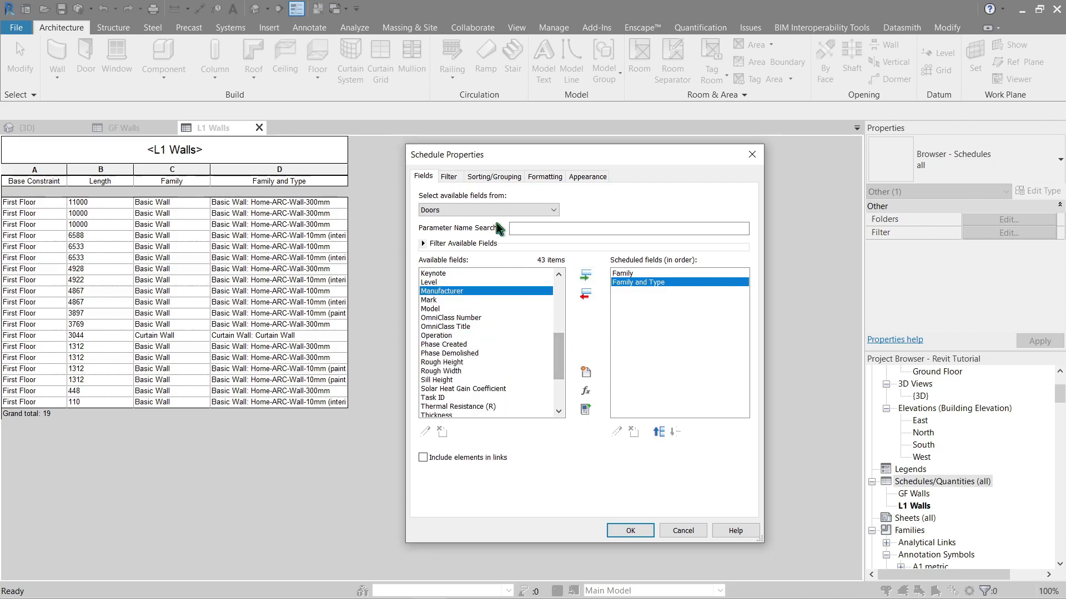
click(524, 215)
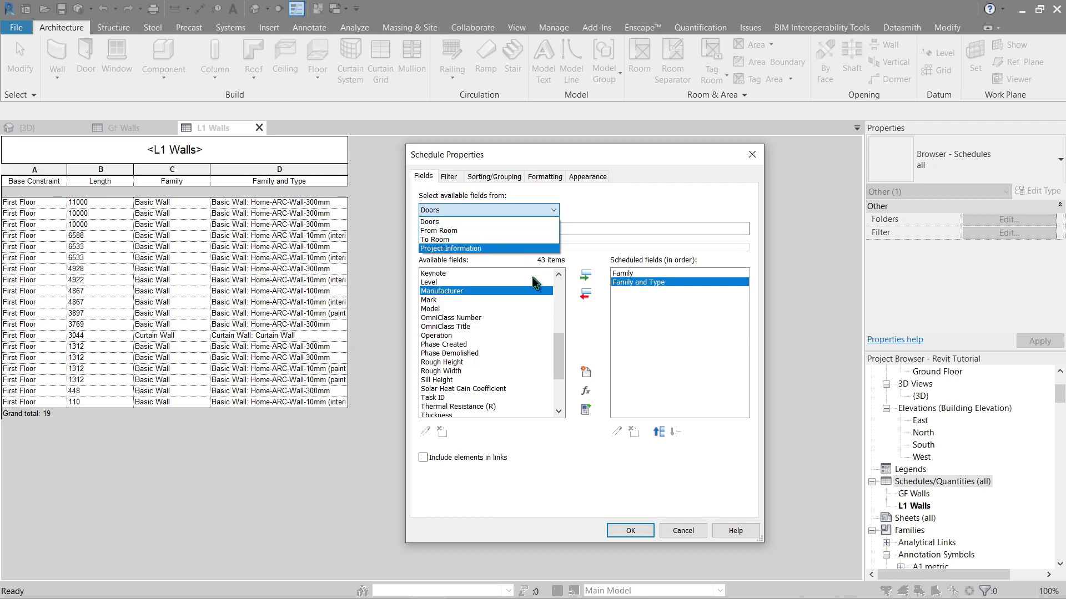
click(584, 355)
drag(560, 367, 557, 383)
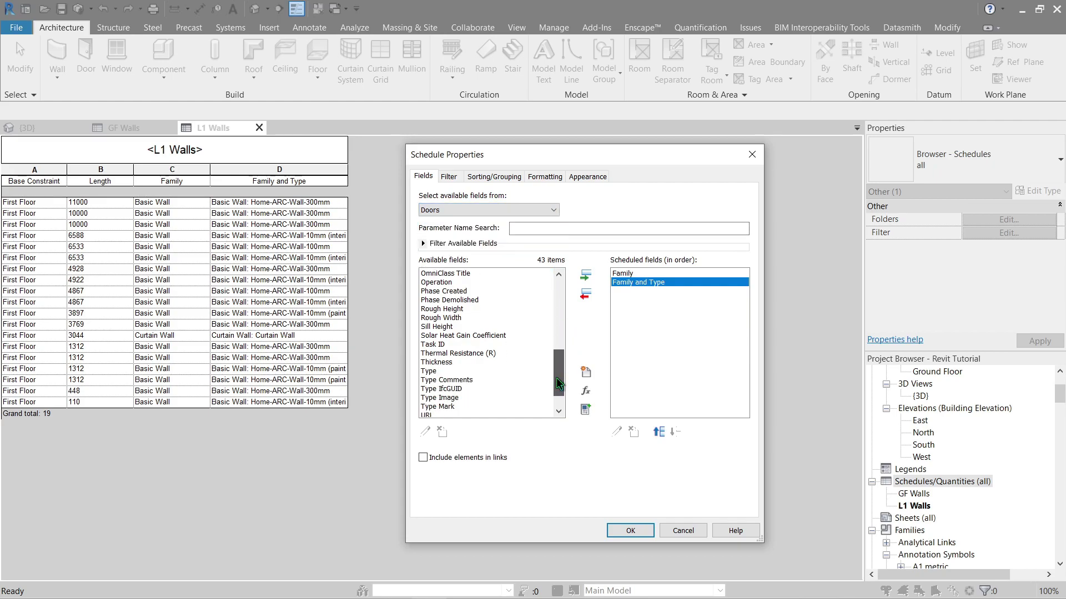
click(457, 310)
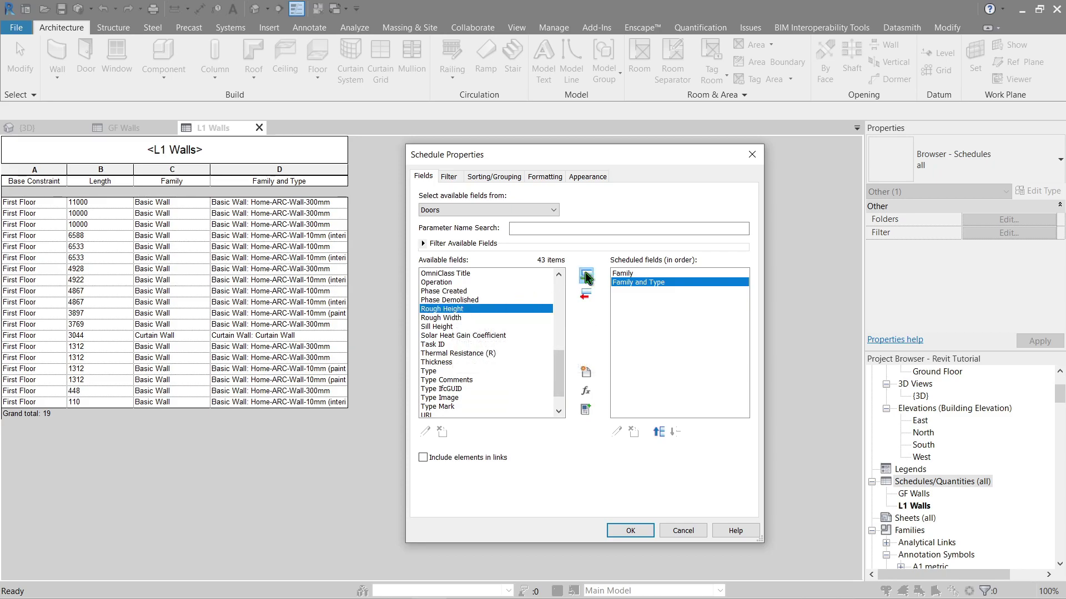
click(585, 275)
Add Level as the first column and create the Door Schedule
drag(558, 370, 558, 294)
click(466, 310)
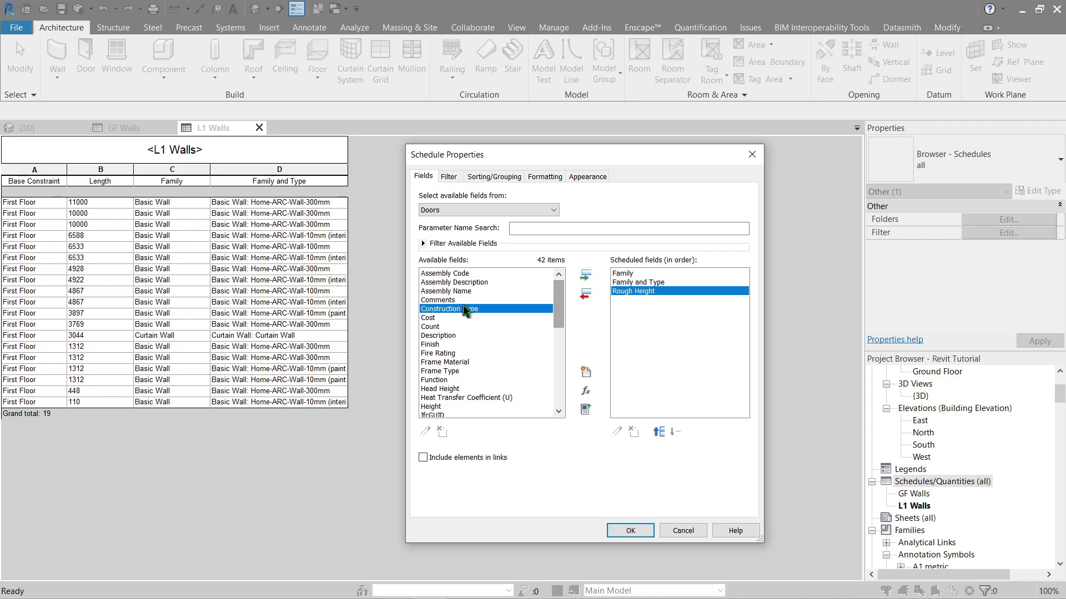
key(l)
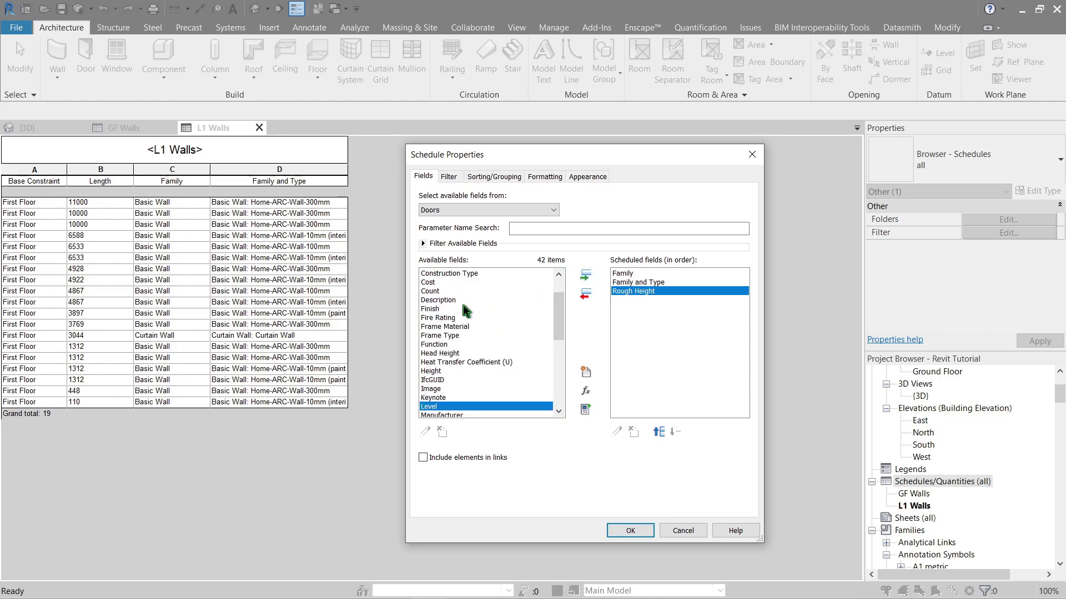
click(586, 275)
click(659, 432)
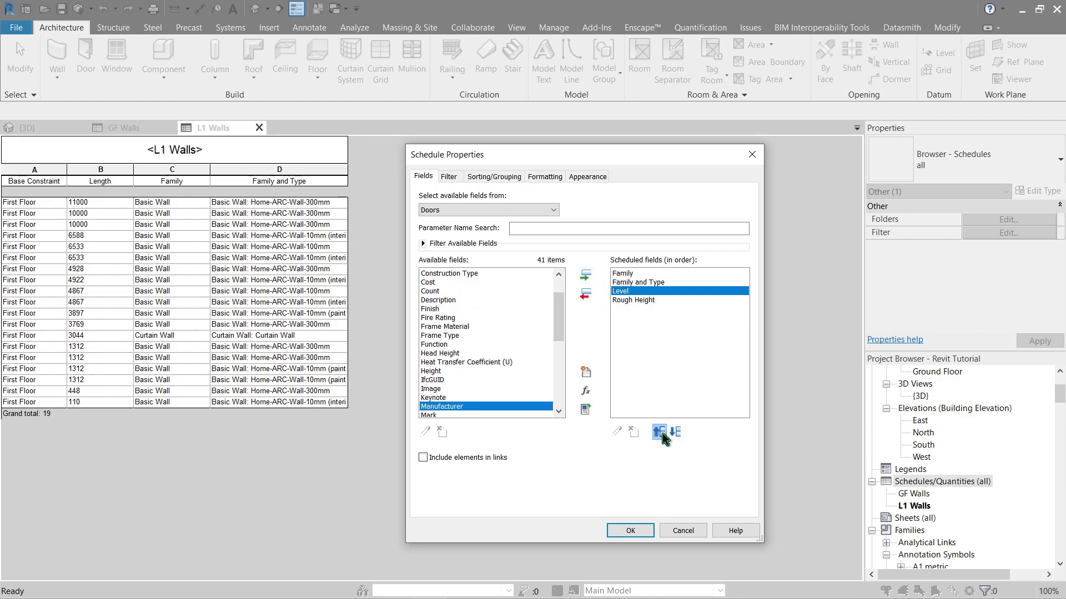
click(659, 431)
click(659, 431)
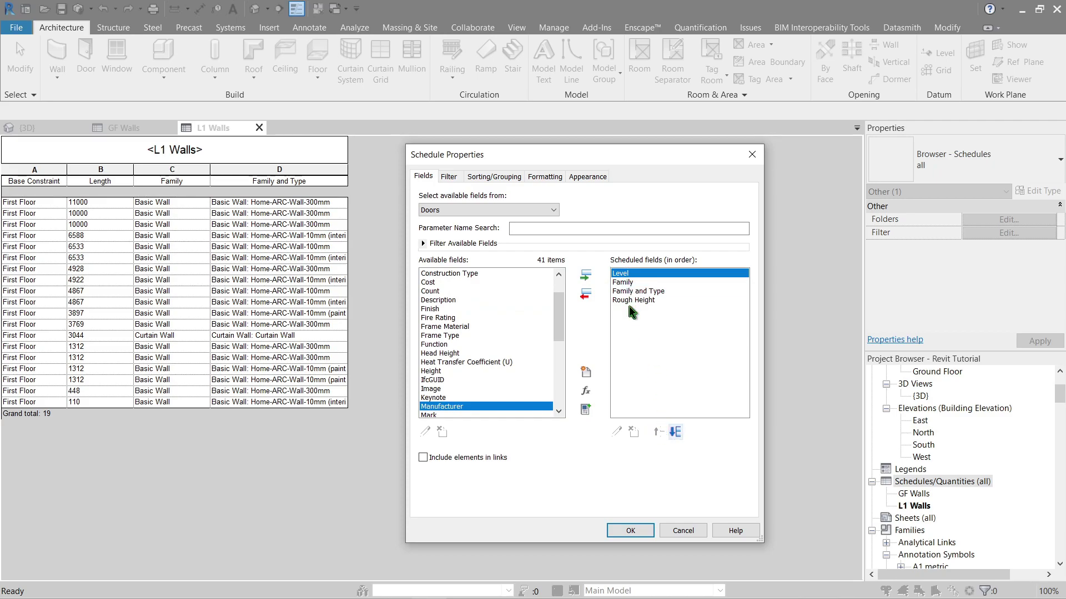
click(630, 531)
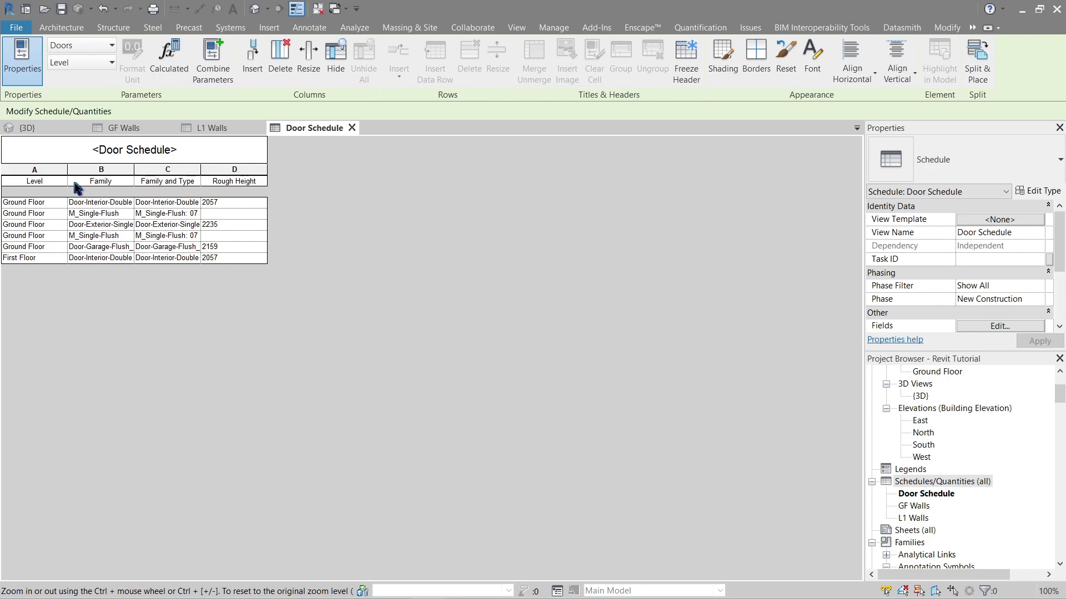
Widen the Door Schedule's Level, Family, Family and Type, and Rough Height columns
drag(67, 169, 120, 169)
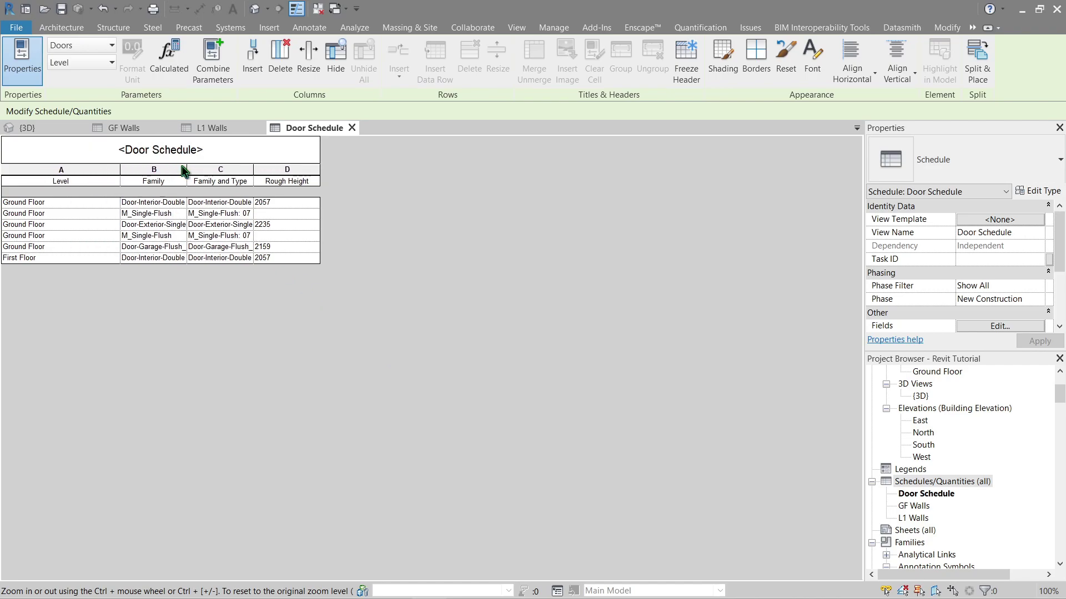
drag(188, 167, 232, 170)
drag(297, 169, 331, 169)
drag(397, 171, 451, 169)
drag(331, 169, 402, 170)
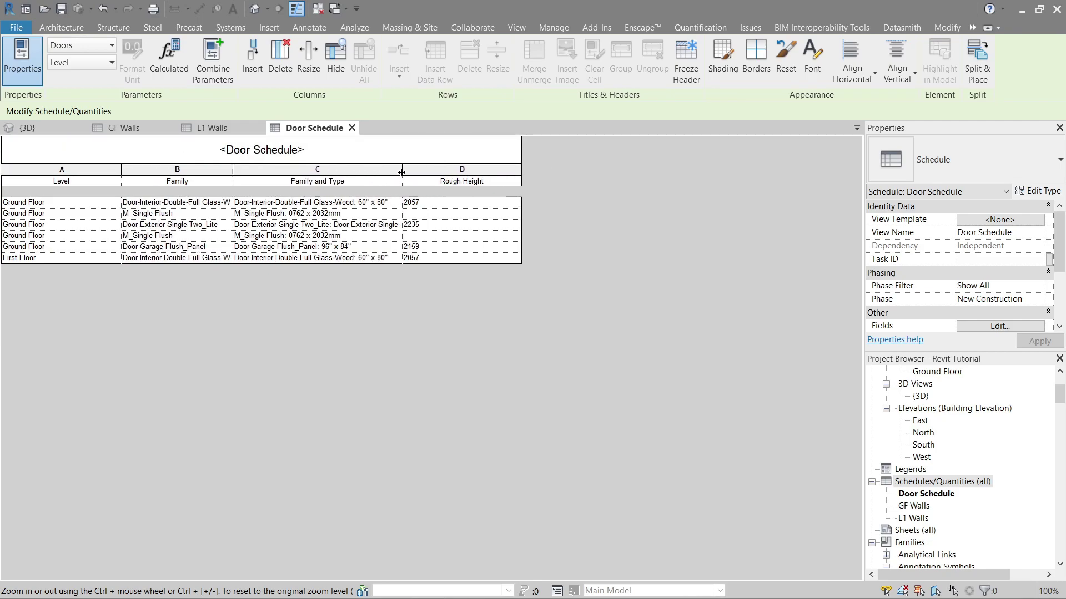
Try a Level filter on the door schedule, reset it to (none), then widen Family columns further
click(992, 328)
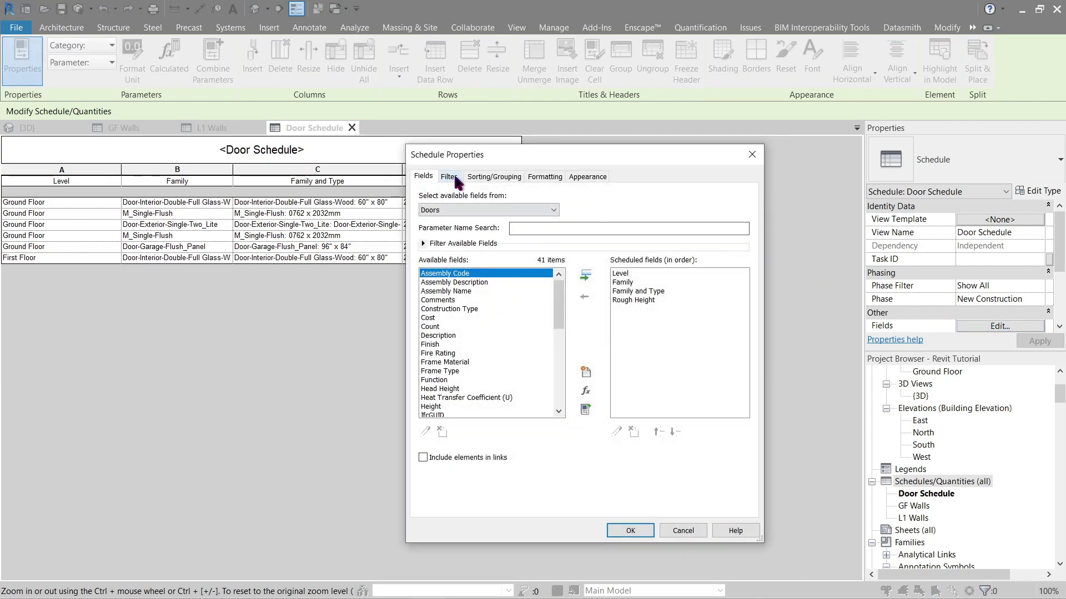
click(451, 178)
click(504, 201)
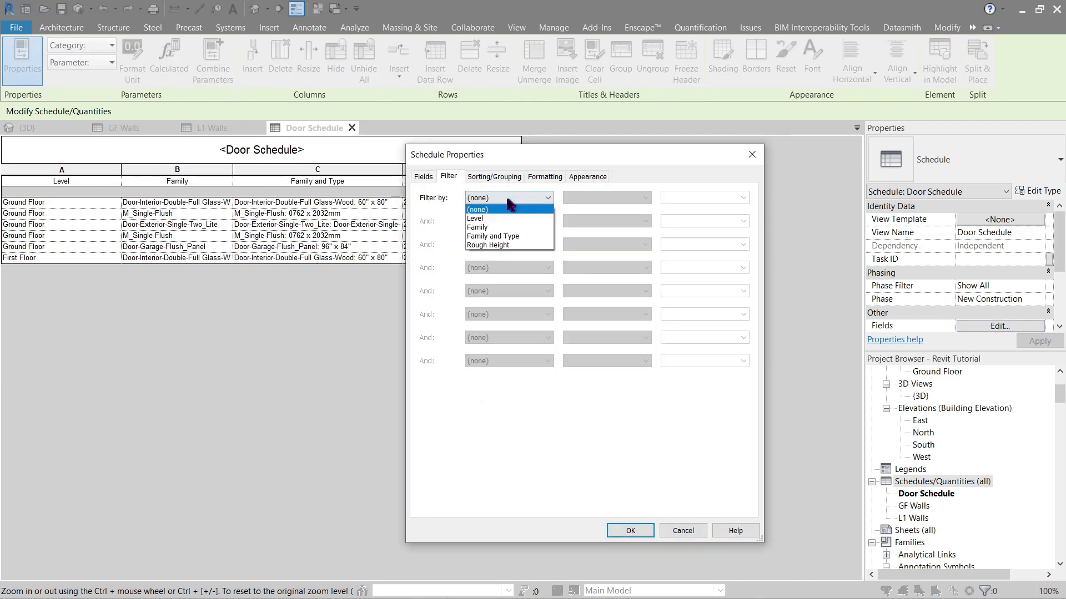
click(496, 217)
click(619, 198)
click(694, 197)
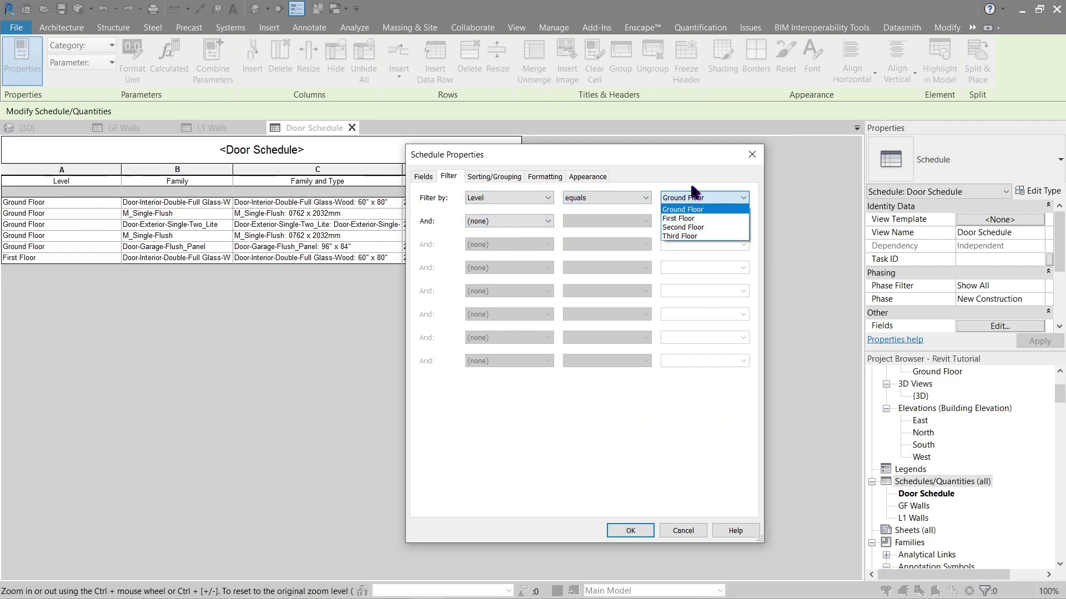
click(676, 167)
click(508, 198)
click(512, 205)
click(633, 529)
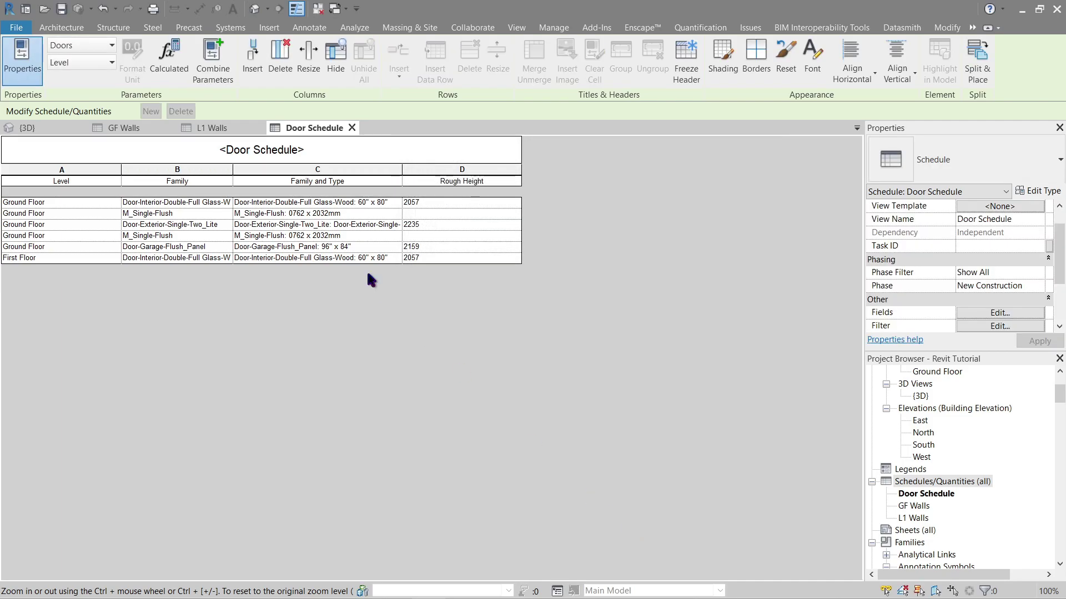
drag(403, 174, 433, 174)
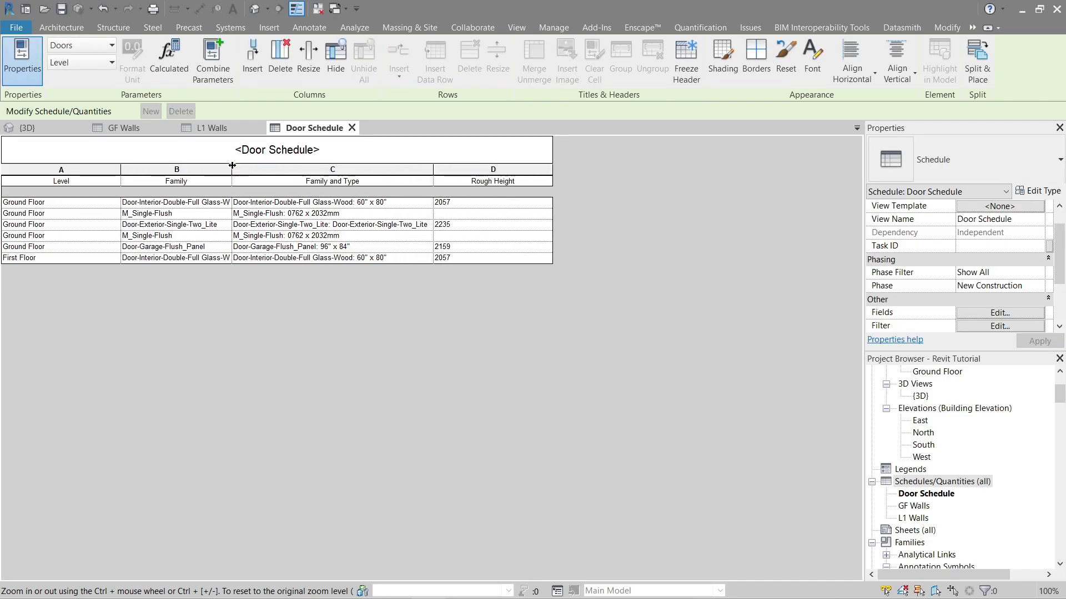
drag(233, 170, 274, 170)
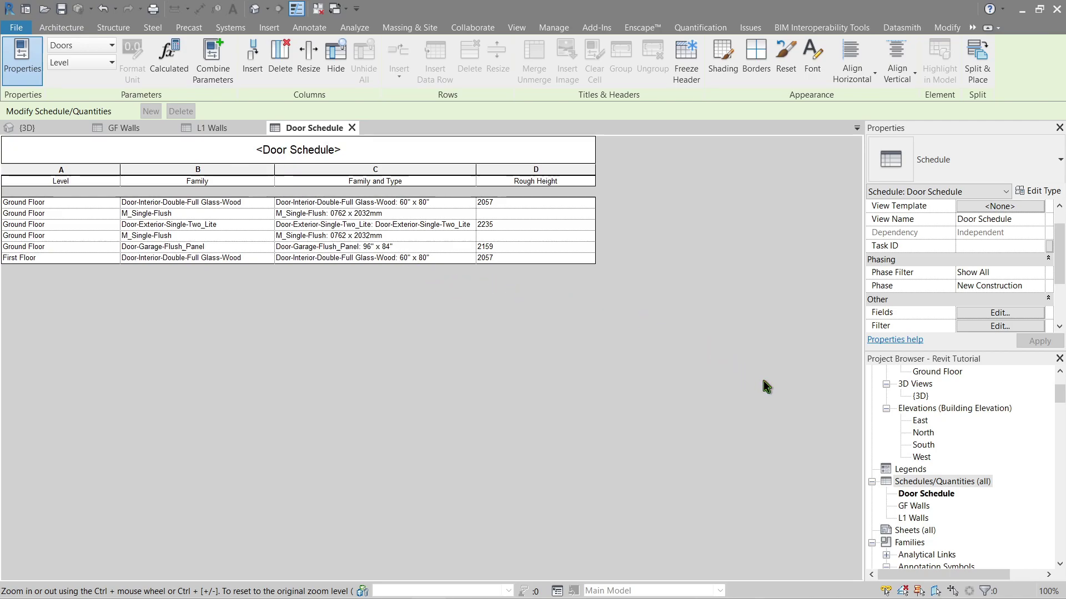
Create a new schedule for the Windows category
right_click(916, 483)
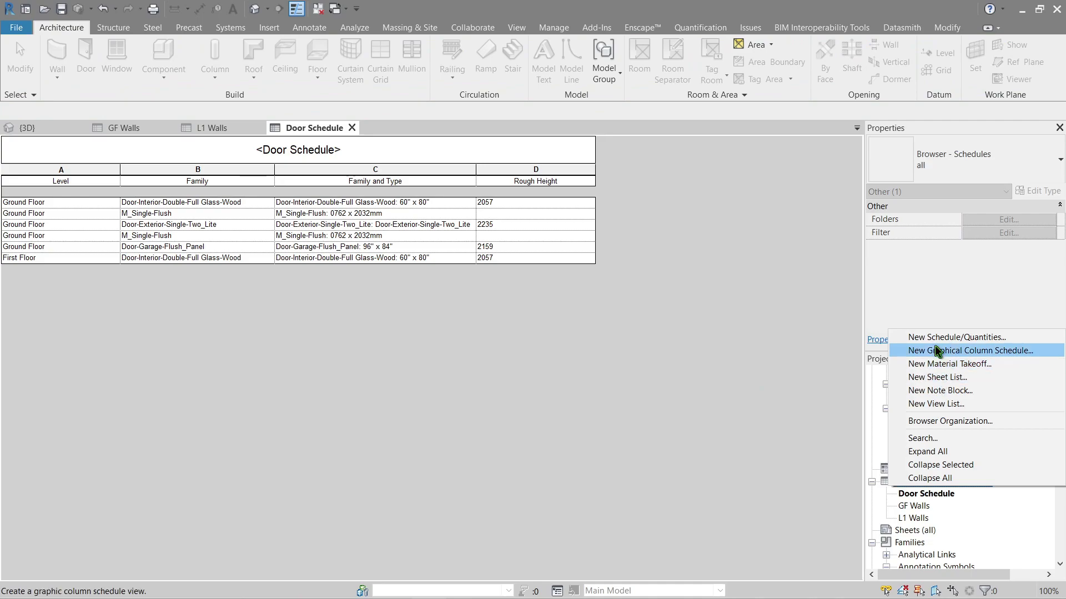
click(938, 338)
click(425, 292)
text(win)
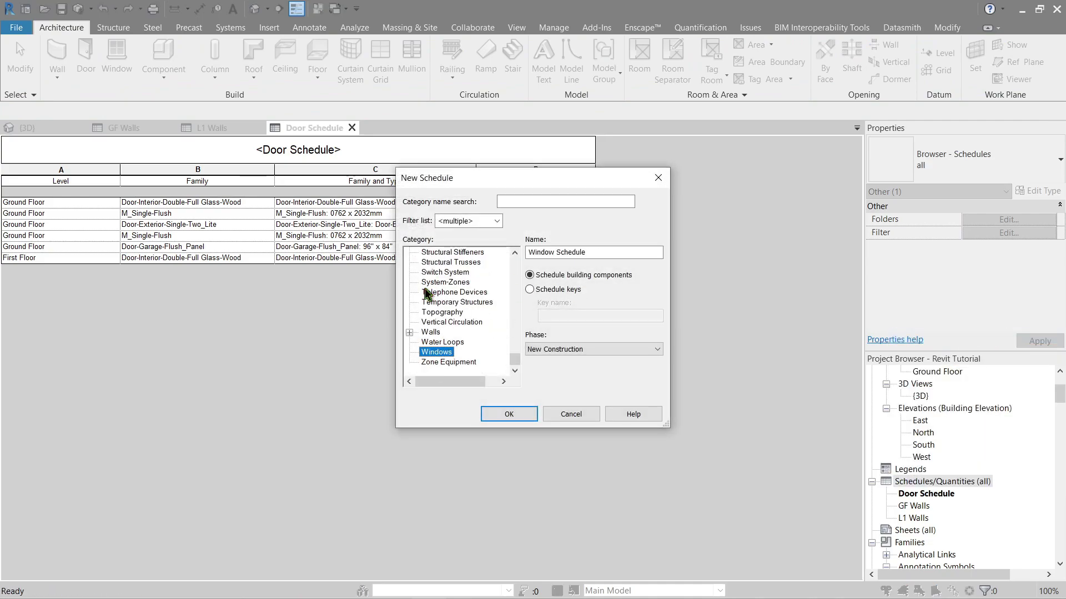
click(502, 416)
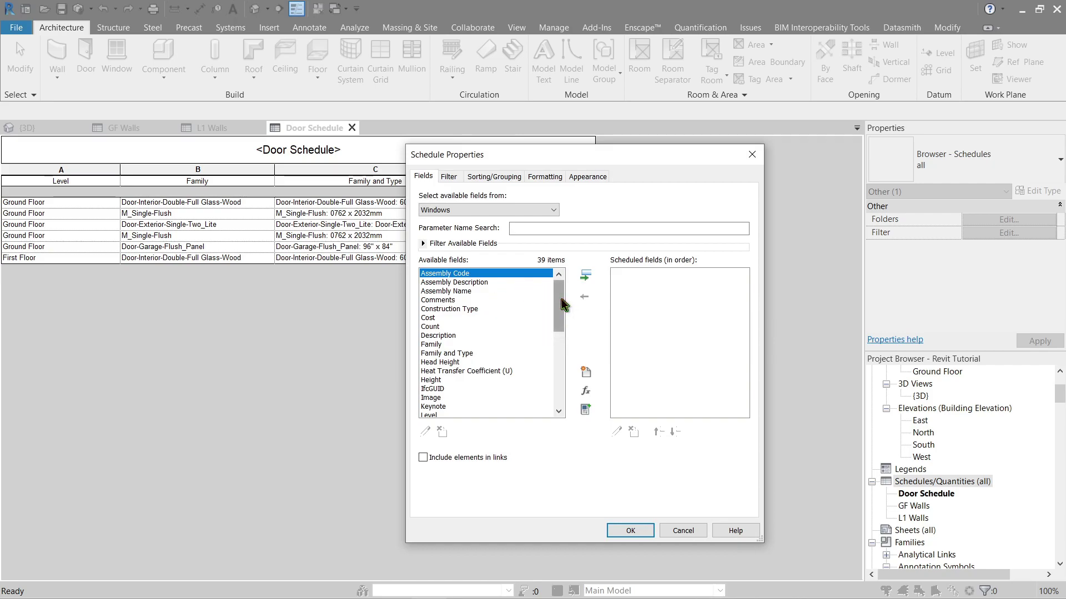
Add Family, Family and Type, Sill Height and Level fields to the window schedule
click(439, 344)
click(587, 276)
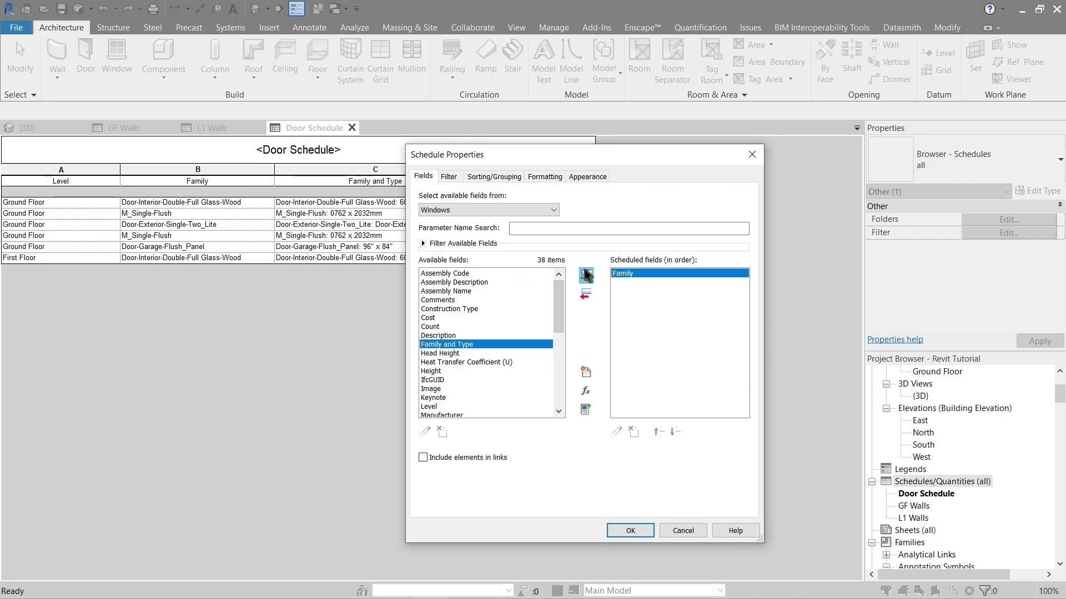
click(586, 276)
scroll(559, 308, down, 1)
scroll(559, 320, down, 6)
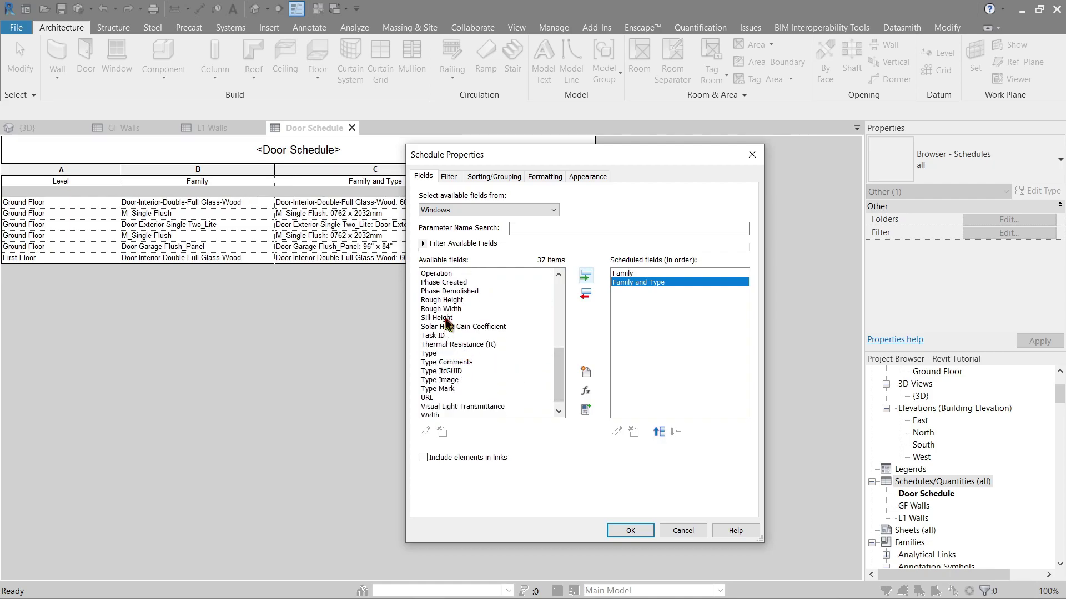
click(447, 318)
click(586, 278)
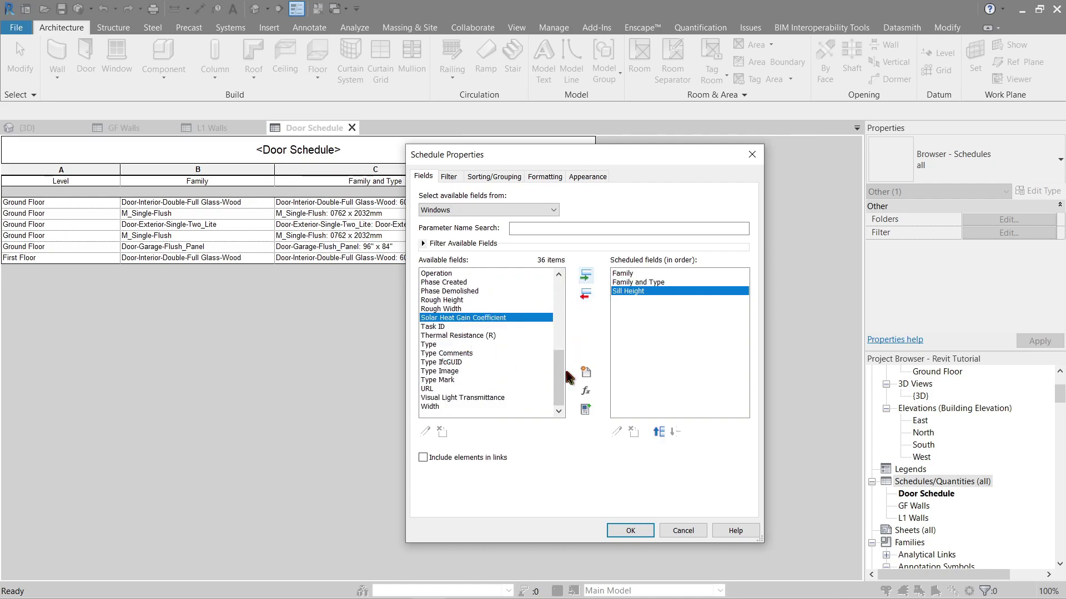
click(478, 364)
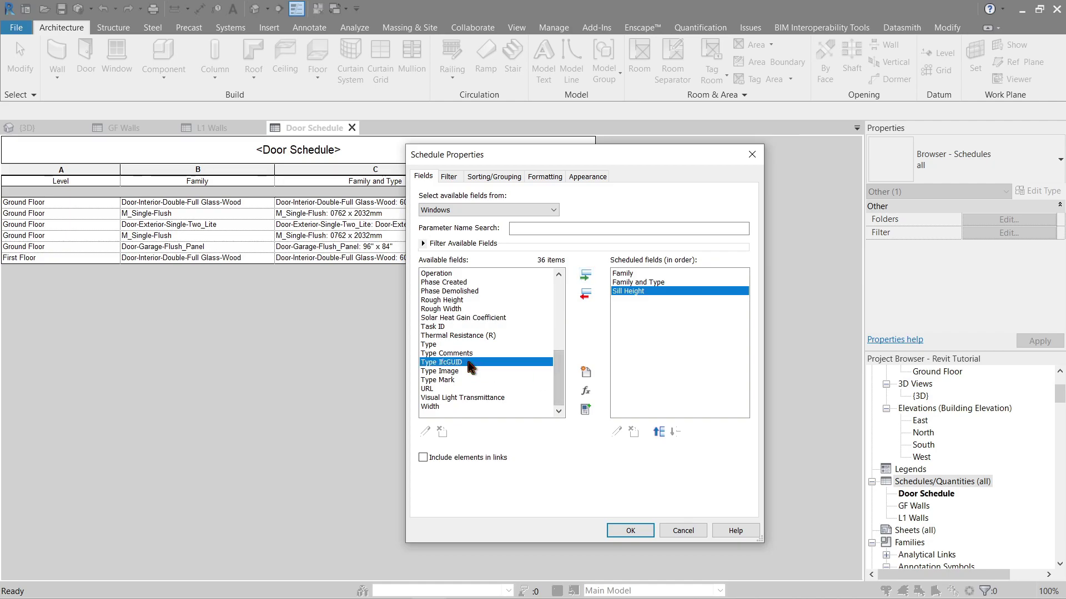
scroll(469, 366, up, 2)
click(433, 273)
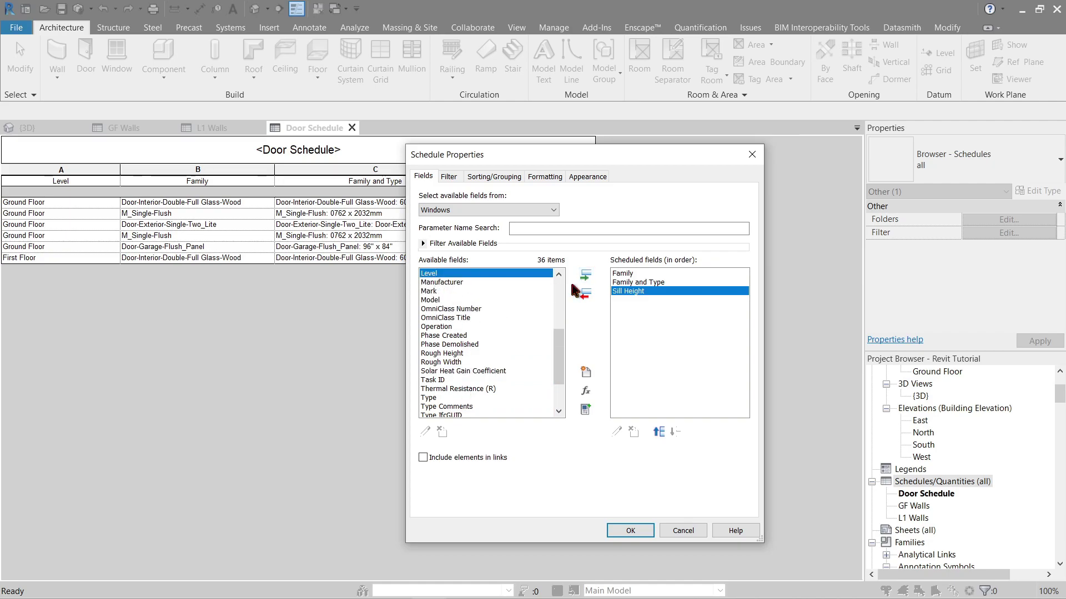
click(586, 275)
Order the window schedule columns as Level, Sill Height, Family, Family and Type and create it
click(659, 432)
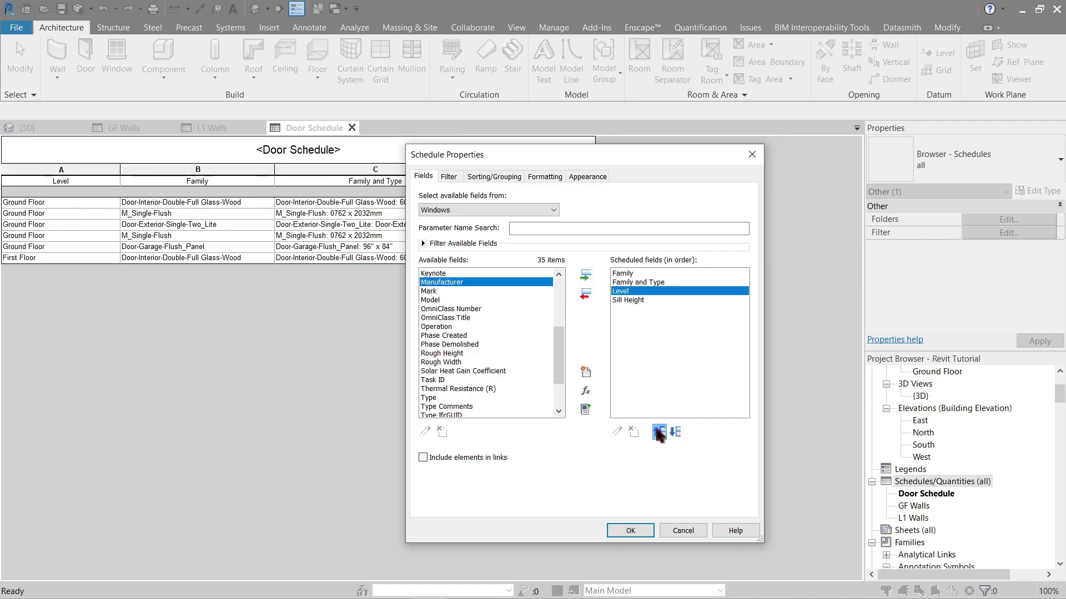
click(659, 432)
click(659, 433)
click(636, 300)
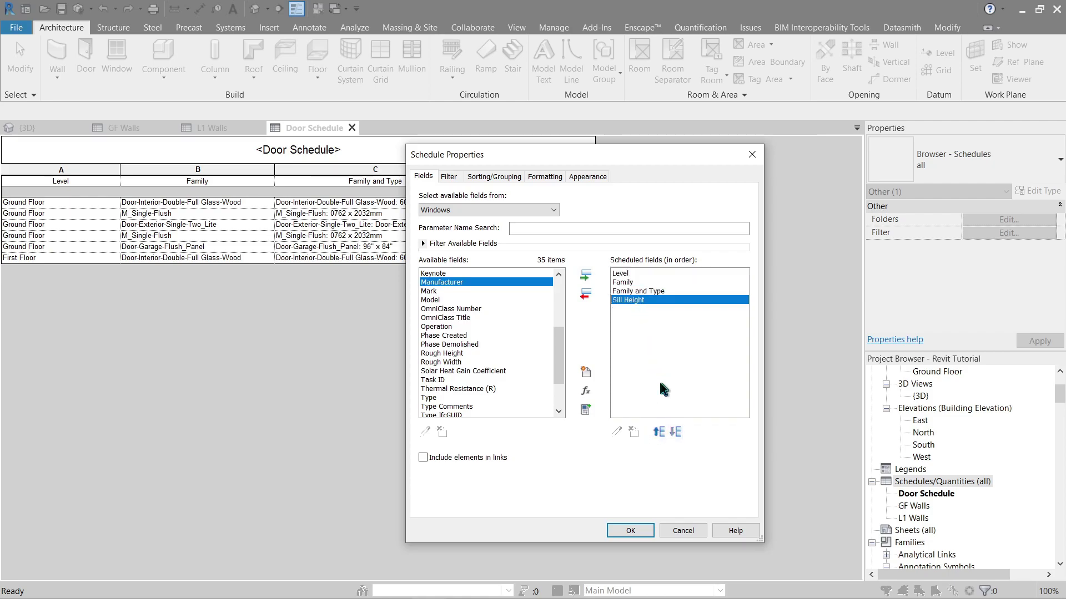
click(659, 432)
click(658, 433)
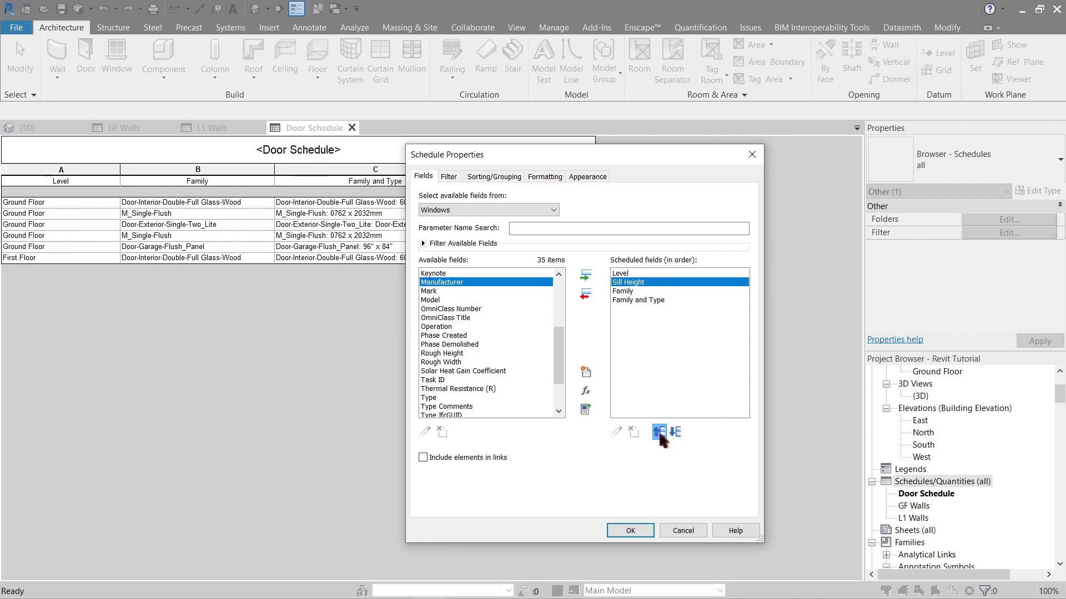
click(639, 534)
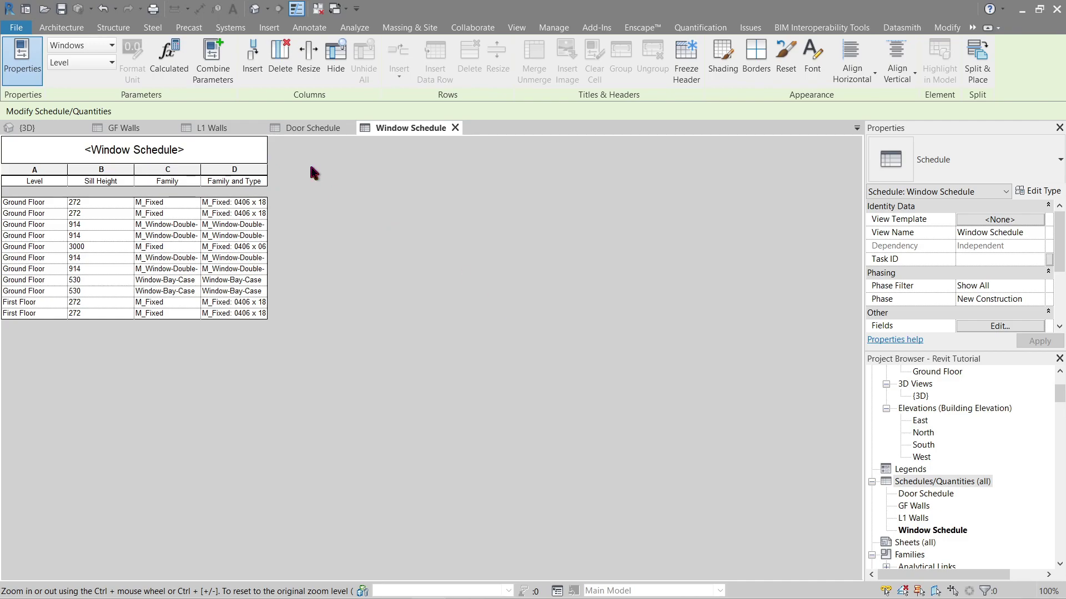
click(926, 494)
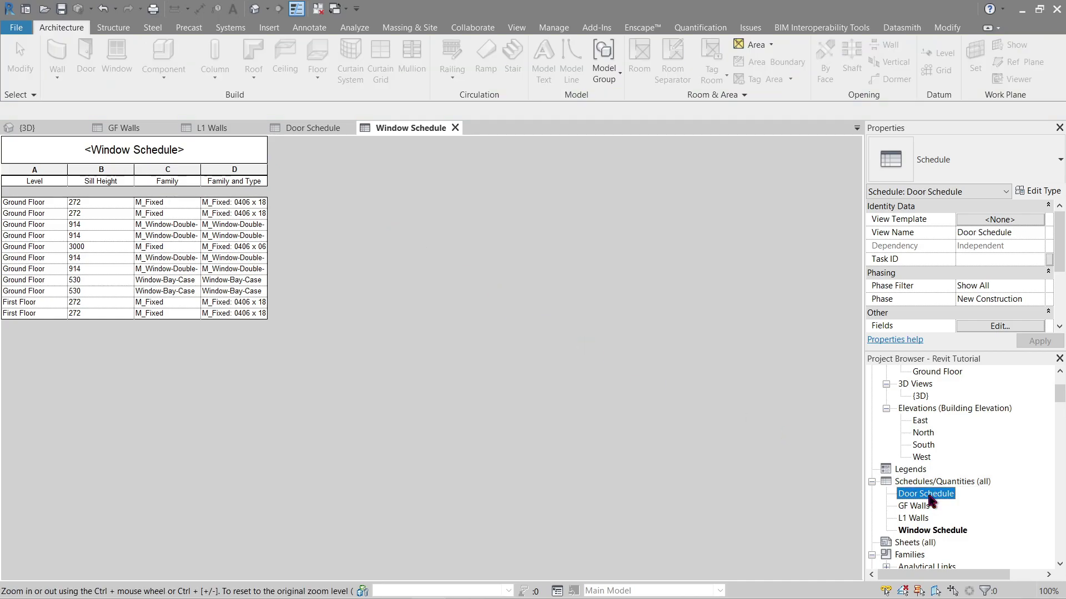
click(926, 533)
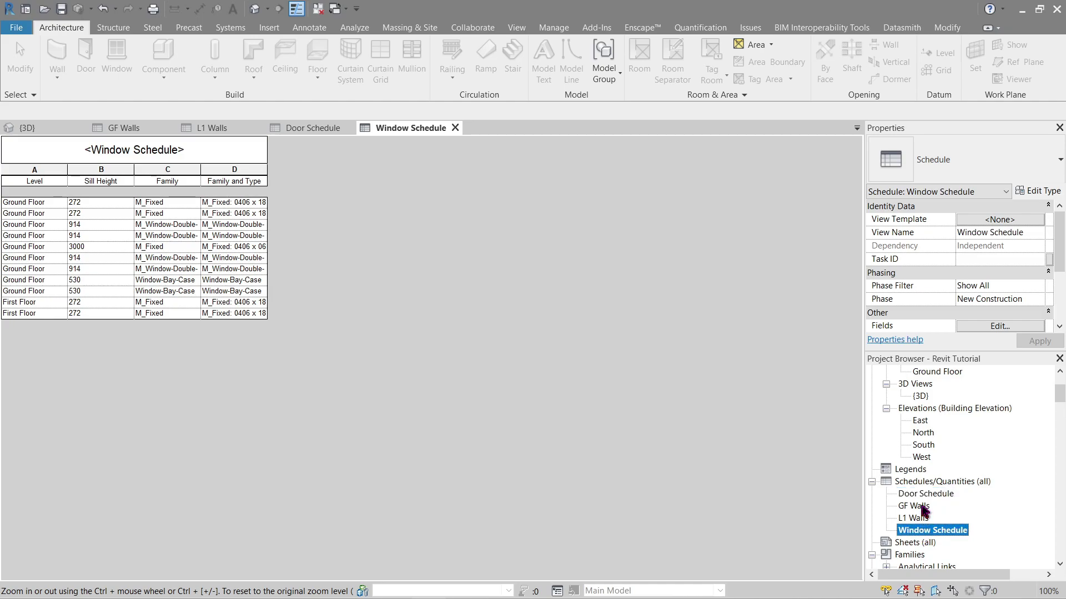
click(924, 493)
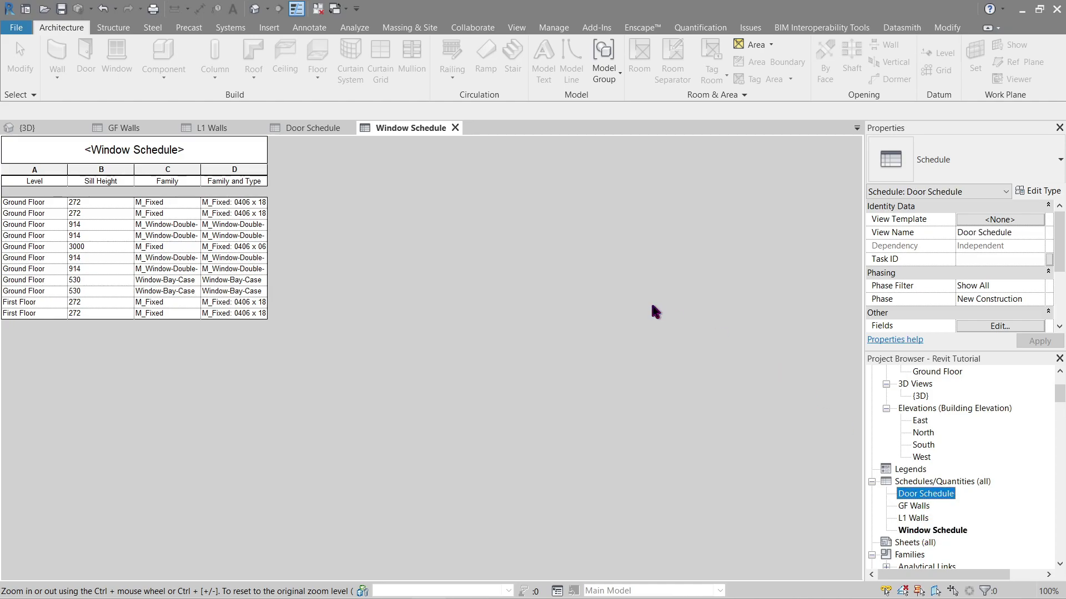